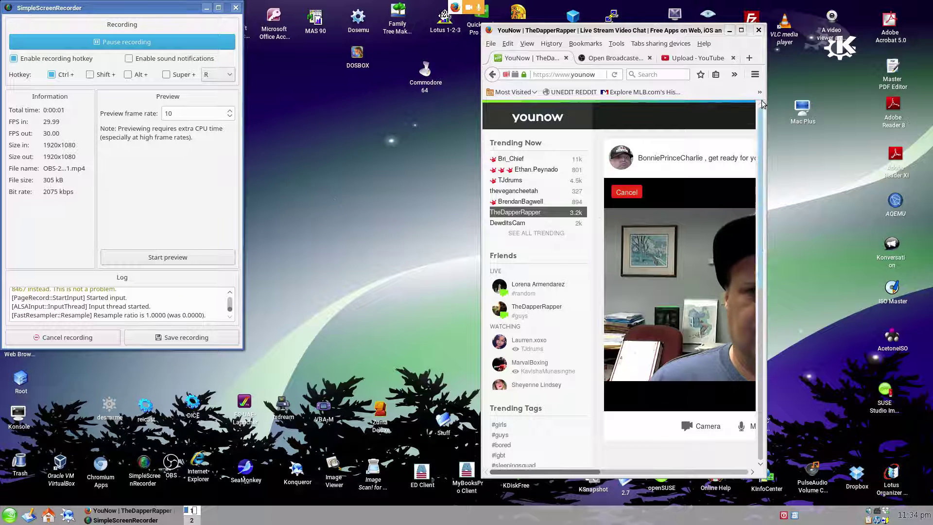
Maximize the browser window and enable the external streaming tool option for the YouNow broadcast.
{"action": "left_click", "coordinate": [741, 31]}
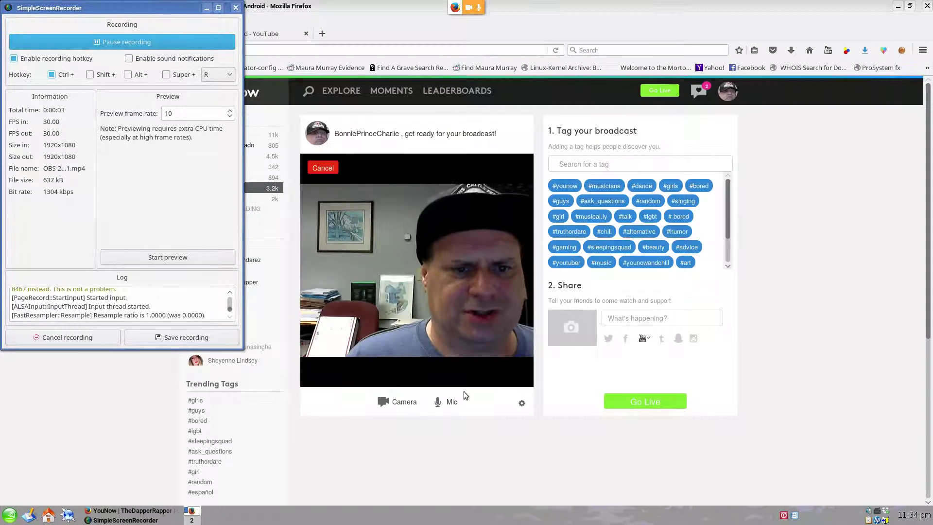
{"action": "left_click", "coordinate": [522, 403]}
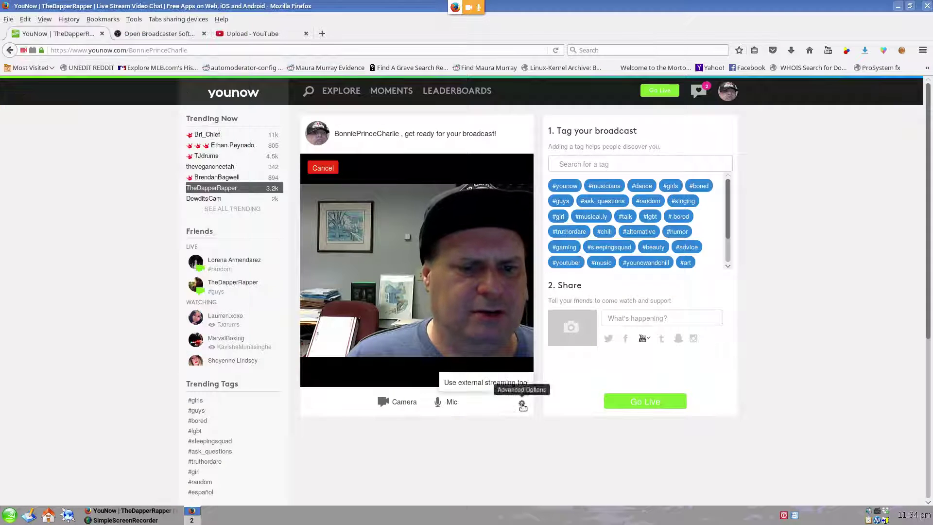
{"action": "left_click", "coordinate": [496, 383]}
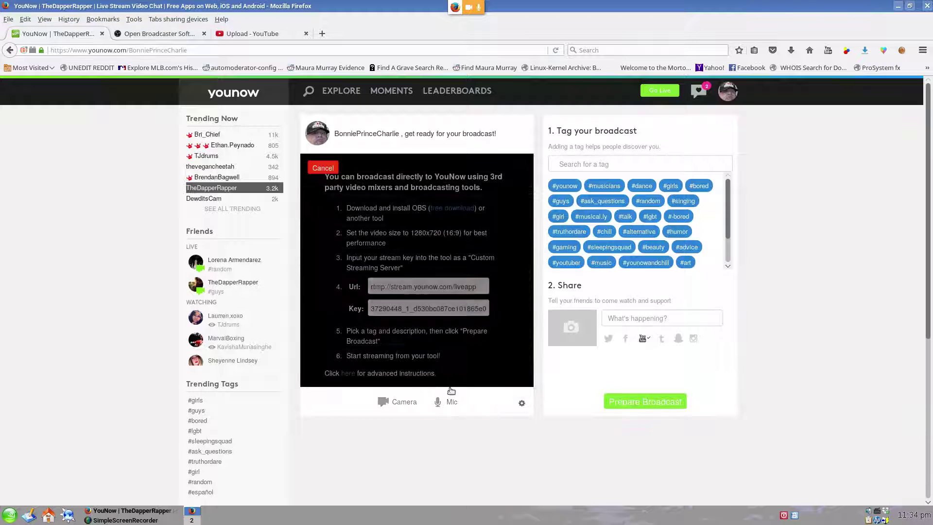
{"action": "left_click", "coordinate": [522, 404]}
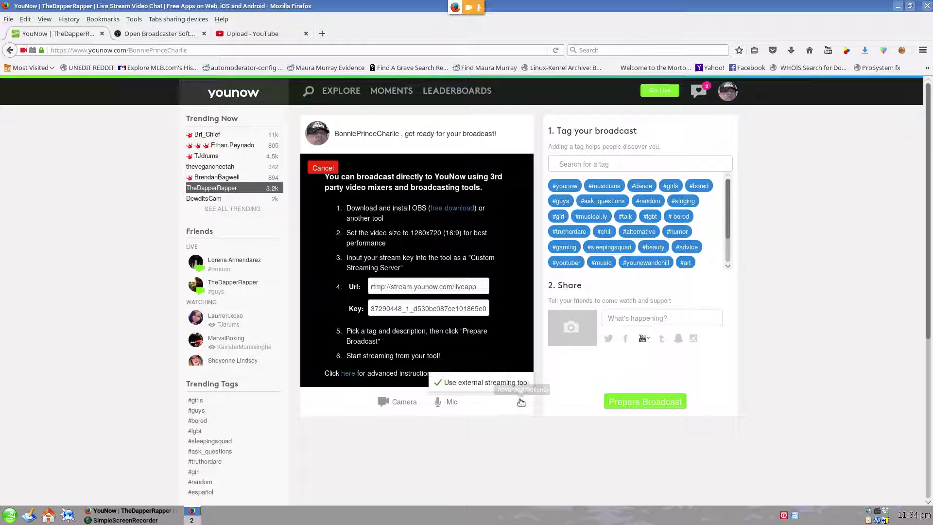
{"action": "left_click", "coordinate": [485, 441]}
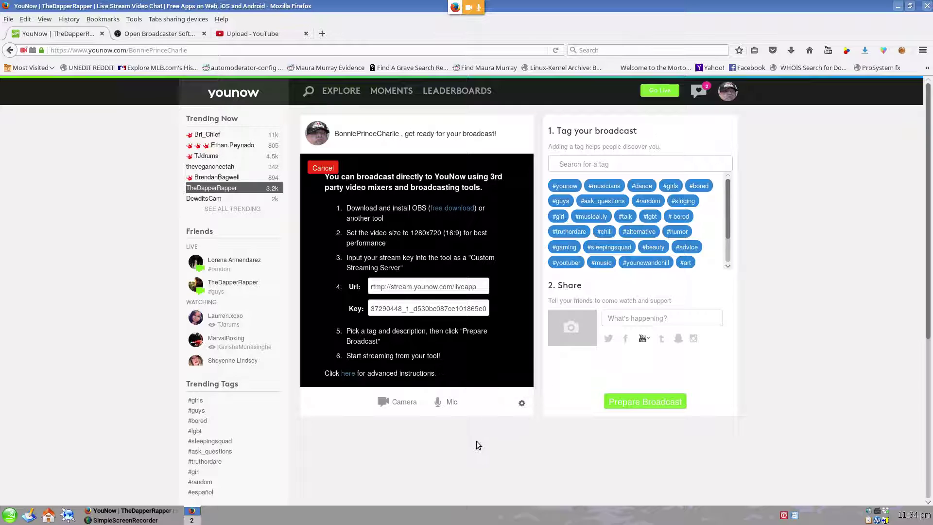
Copy the stream key from YouNow's external streaming instructions, and restore the browser to its smaller window size.
{"action": "left_click_drag", "start_coordinate": [370, 309], "coordinate": [560, 309]}
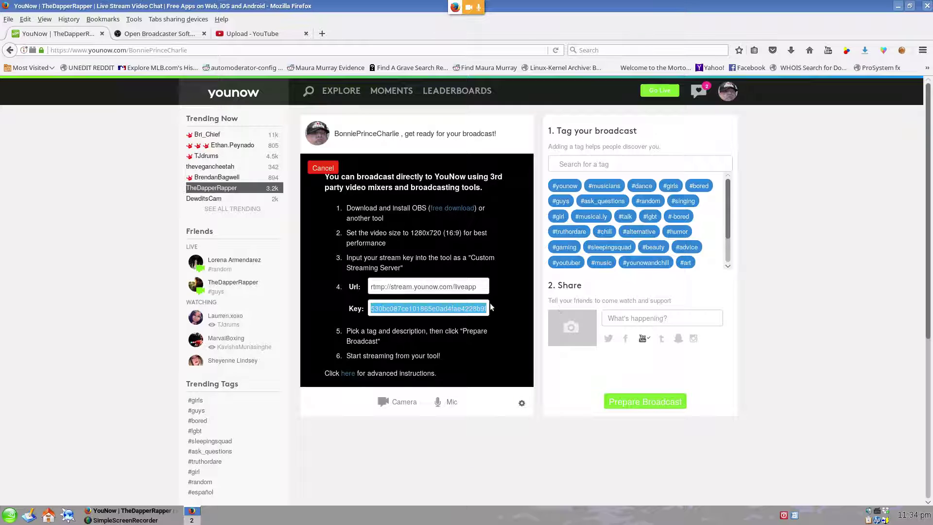
{"action": "right_click", "coordinate": [456, 309]}
{"action": "left_click", "coordinate": [477, 349]}
{"action": "left_click", "coordinate": [910, 6]}
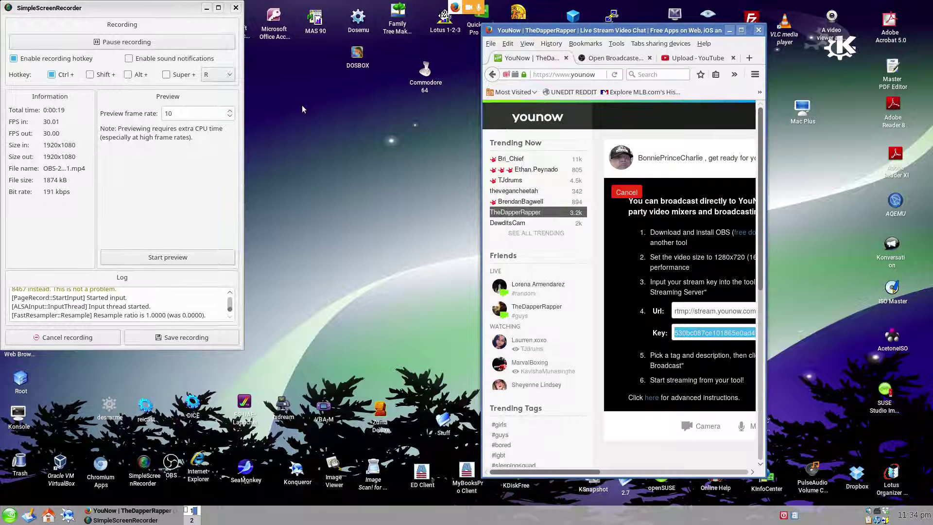
Switch to Konqueror and look through the most recent files in the home folder.
{"action": "left_click_drag", "start_coordinate": [146, 7], "coordinate": [269, 16]}
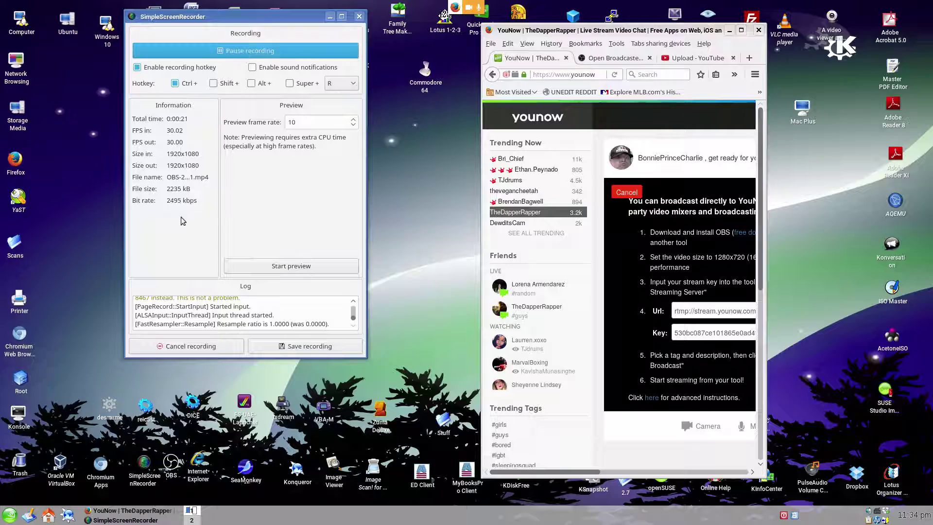
{"action": "left_click", "coordinate": [52, 519]}
{"action": "left_click_drag", "start_coordinate": [927, 226], "coordinate": [927, 471]}
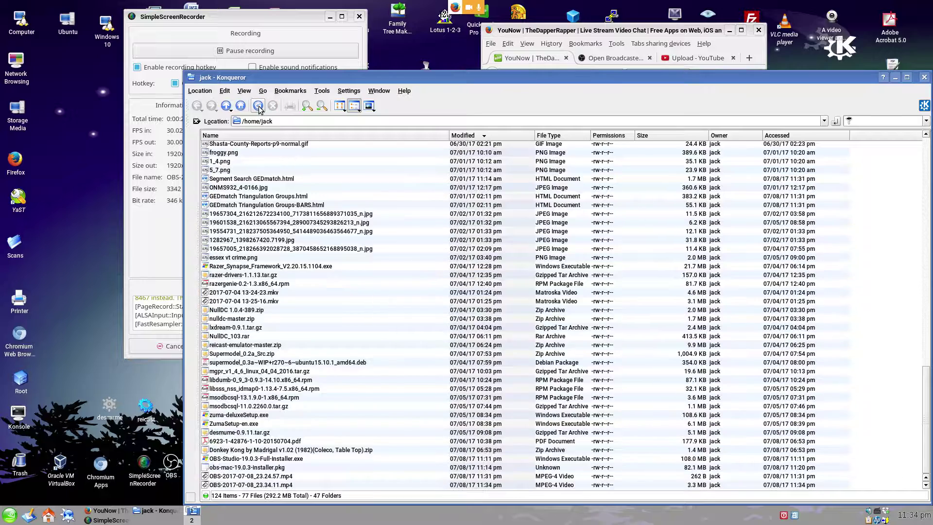
{"action": "left_click", "coordinate": [894, 79]}
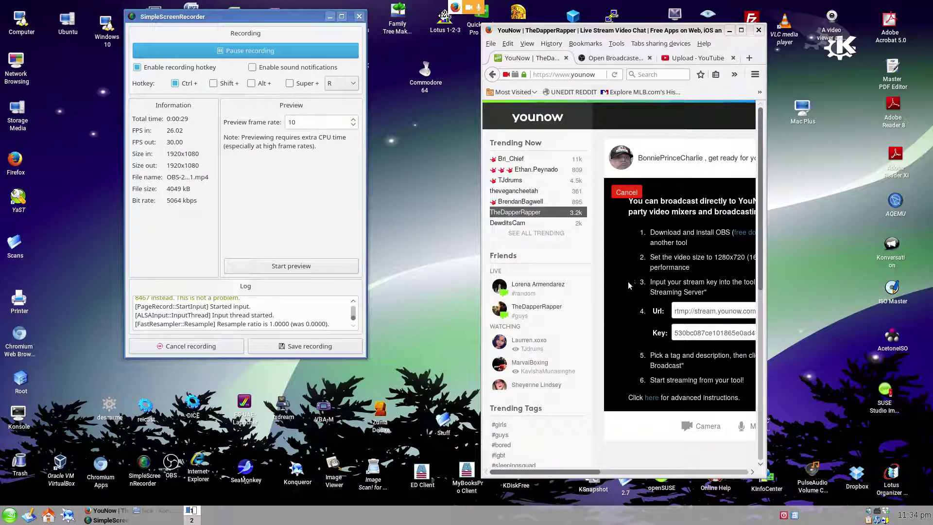
Launch OBS Studio and open its Stream settings.
{"action": "left_click", "coordinate": [175, 470]}
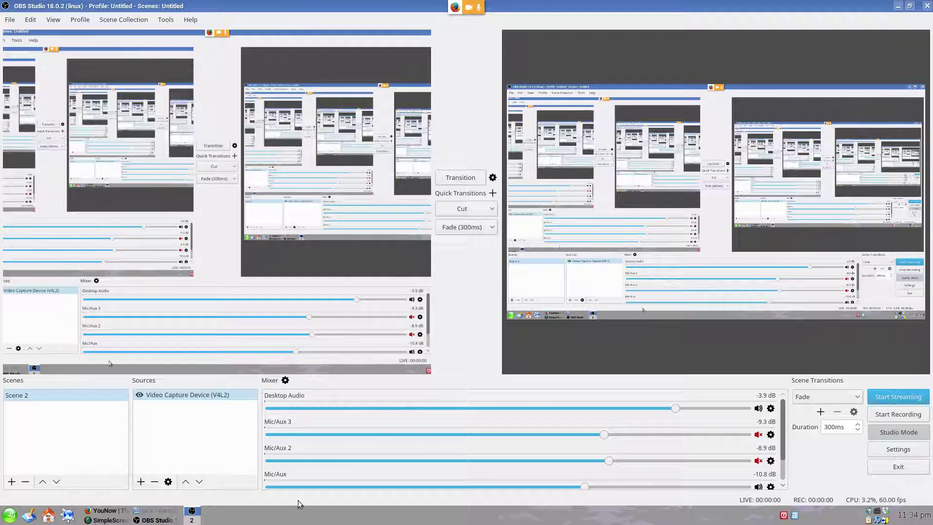
{"action": "left_click", "coordinate": [202, 449]}
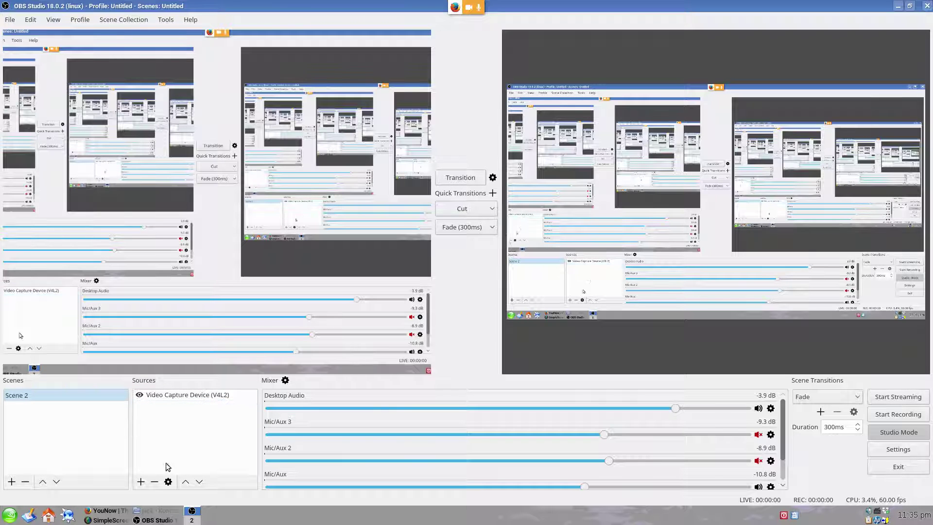
{"action": "left_click", "coordinate": [155, 510]}
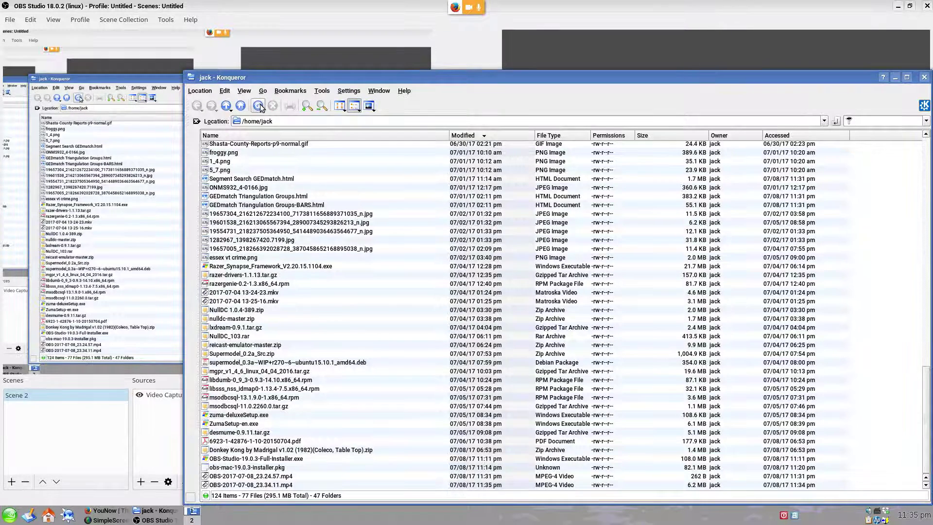
{"action": "left_click", "coordinate": [895, 78]}
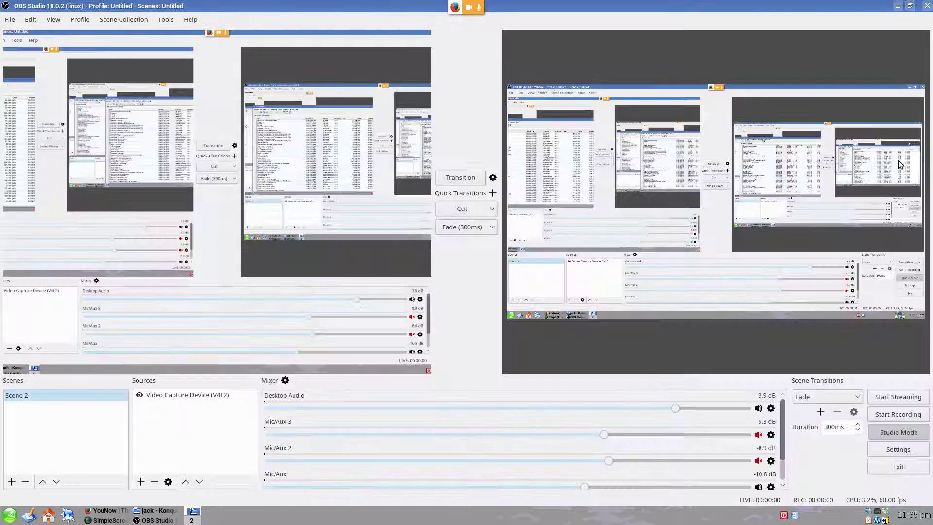
{"action": "left_click", "coordinate": [898, 449]}
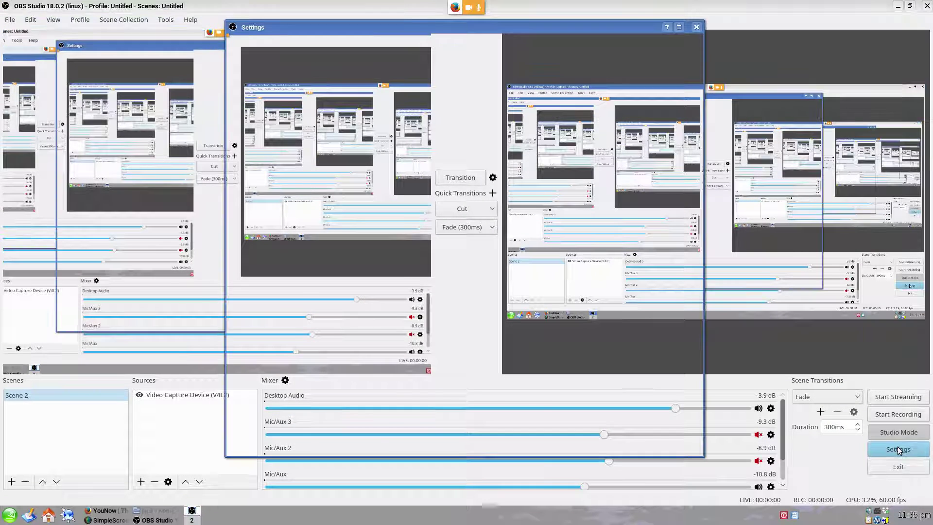
{"action": "left_click", "coordinate": [259, 77]}
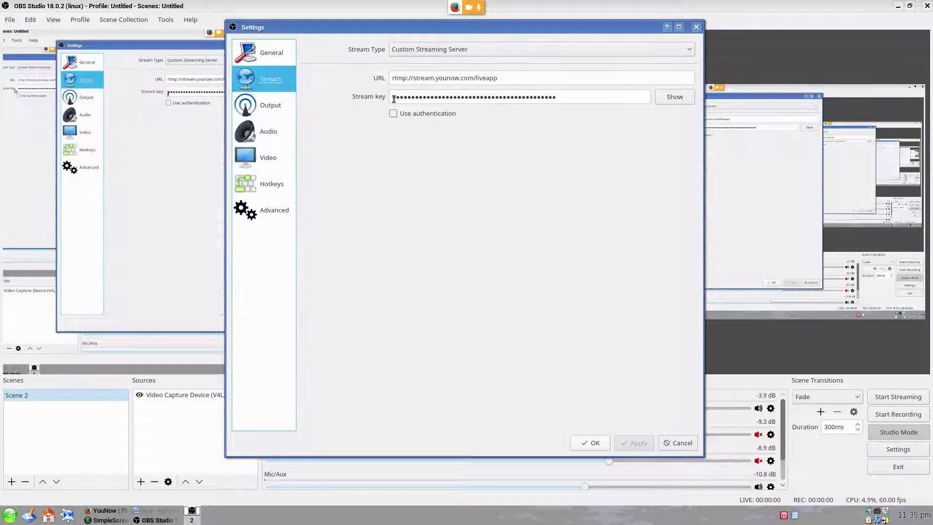
Copy the URL rtmp://stream.younow.com/liveapp from the YouNow page and select the URL value in the OBS Stream settings.
{"action": "left_click", "coordinate": [105, 511]}
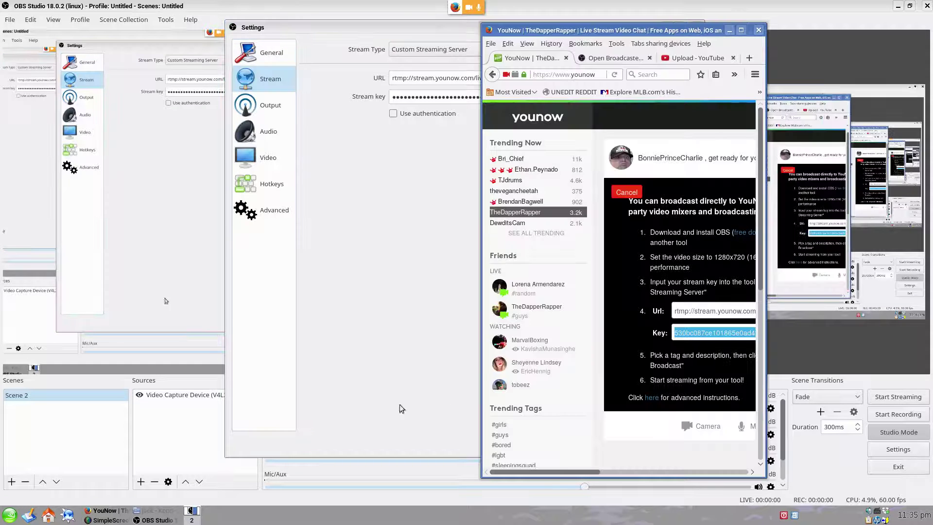
{"action": "left_click_drag", "start_coordinate": [674, 314], "coordinate": [790, 335]}
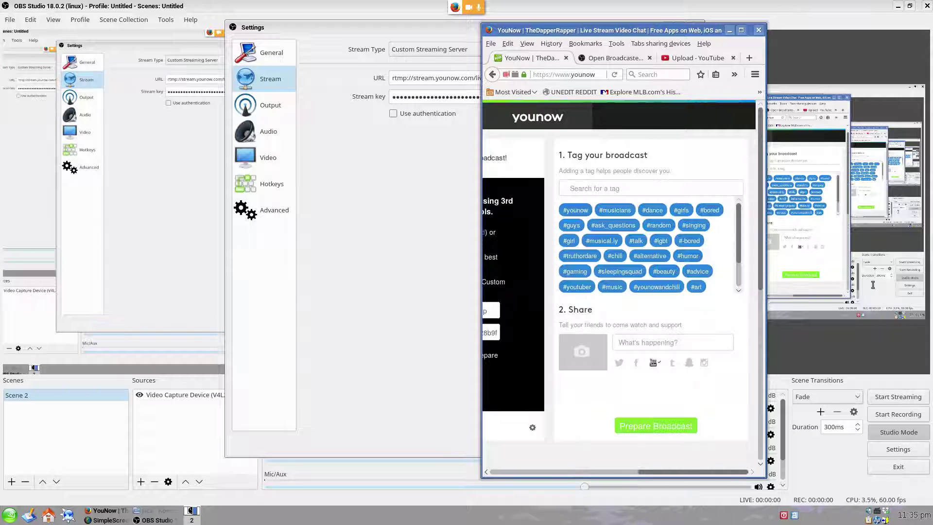
{"action": "left_click_drag", "start_coordinate": [691, 470], "coordinate": [605, 471]}
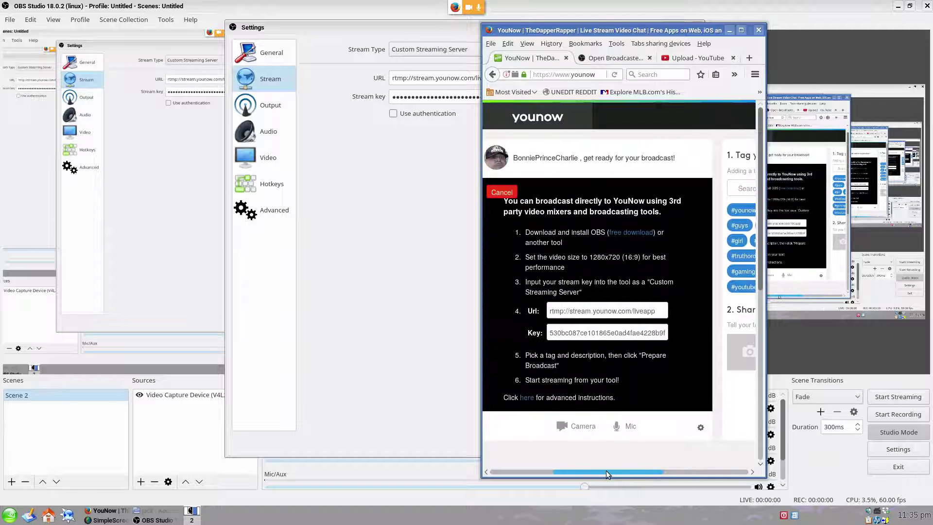
{"action": "left_click_drag", "start_coordinate": [659, 310], "coordinate": [504, 307]}
{"action": "right_click", "coordinate": [601, 311]}
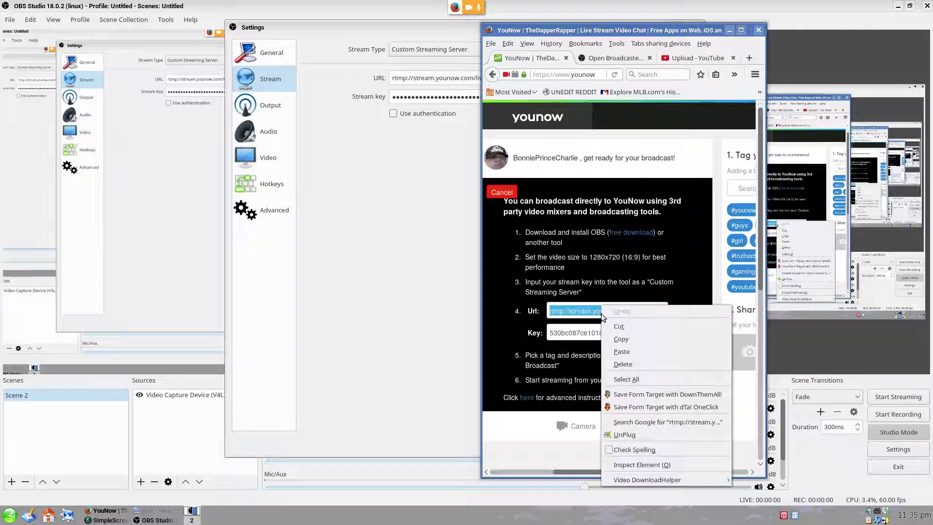
{"action": "left_click", "coordinate": [625, 337]}
{"action": "left_click", "coordinate": [404, 273]}
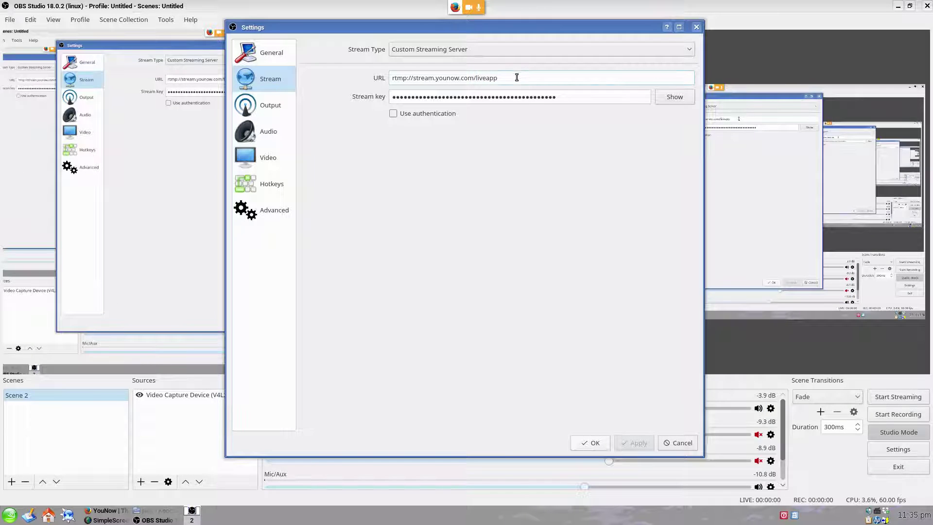
{"action": "left_click_drag", "start_coordinate": [516, 78], "coordinate": [295, 77]}
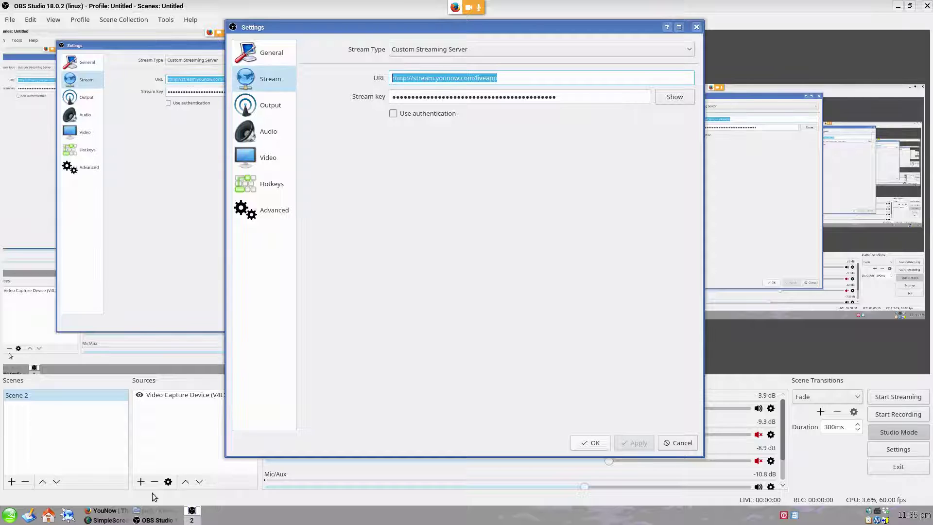
Minimize OBS Studio and copy the stream key from the YouNow page.
{"action": "left_click", "coordinate": [147, 521]}
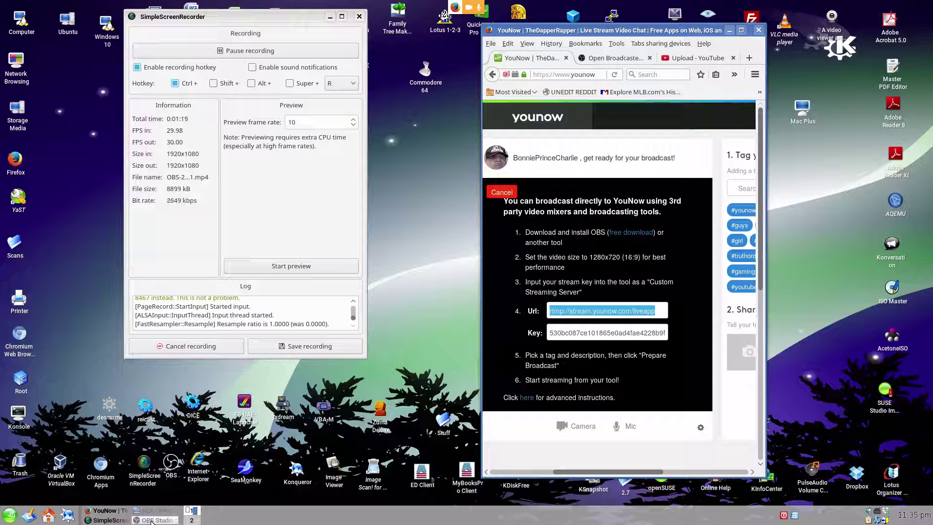
{"action": "double_click", "coordinate": [572, 336]}
{"action": "right_click", "coordinate": [572, 336]}
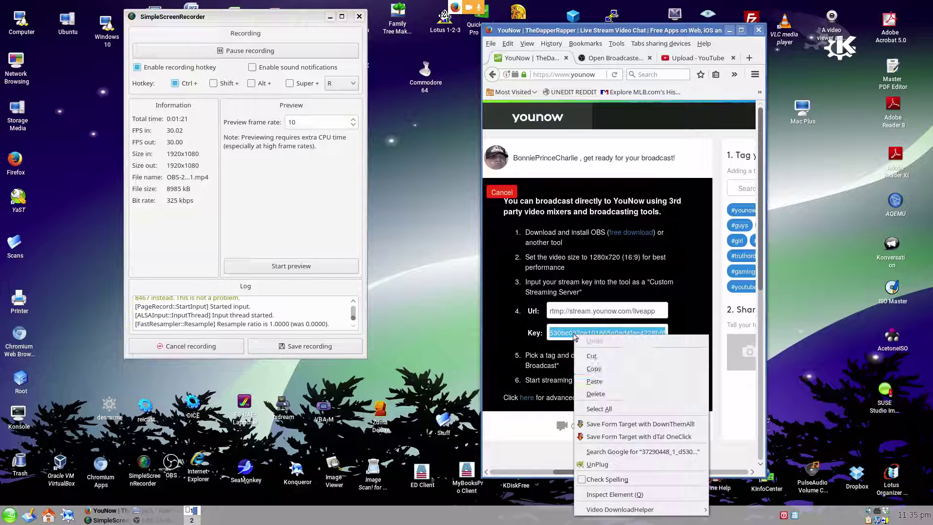
{"action": "left_click", "coordinate": [594, 369]}
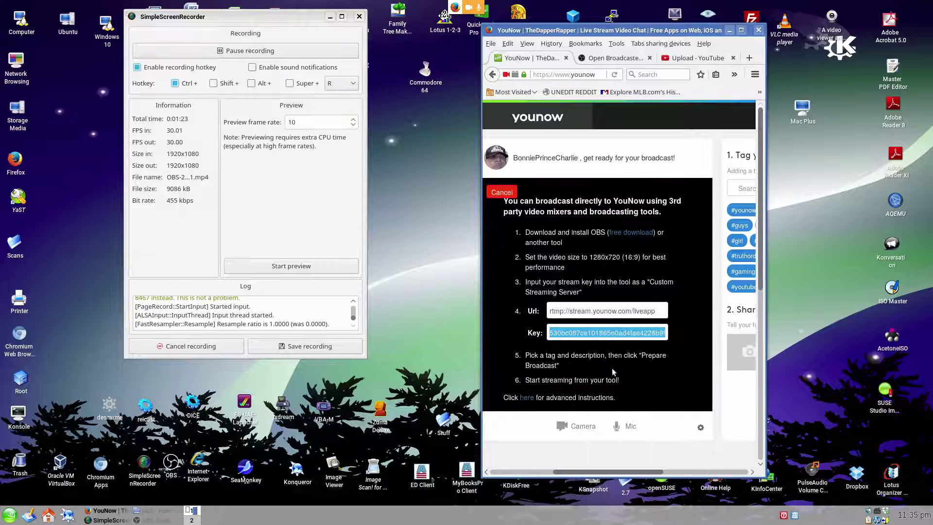
{"action": "left_click", "coordinate": [653, 332]}
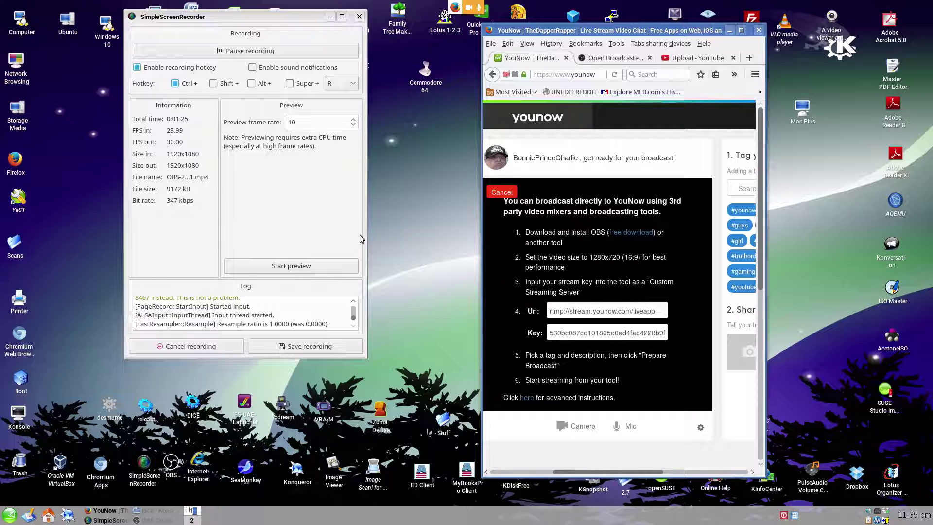
Return to OBS Studio, select the contents of the stream key field and close the settings without saving.
{"action": "left_click", "coordinate": [154, 520]}
{"action": "left_click_drag", "start_coordinate": [559, 111], "coordinate": [243, 114]}
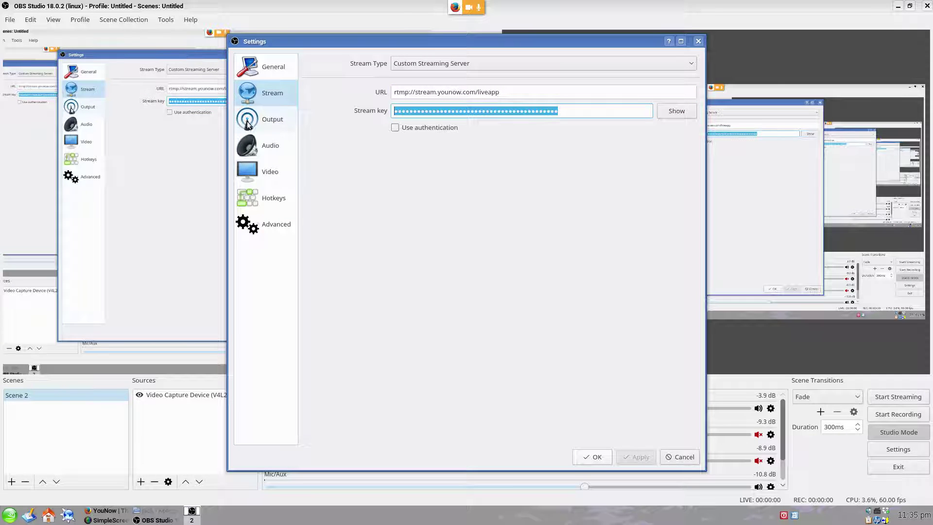
{"action": "left_click", "coordinate": [680, 457]}
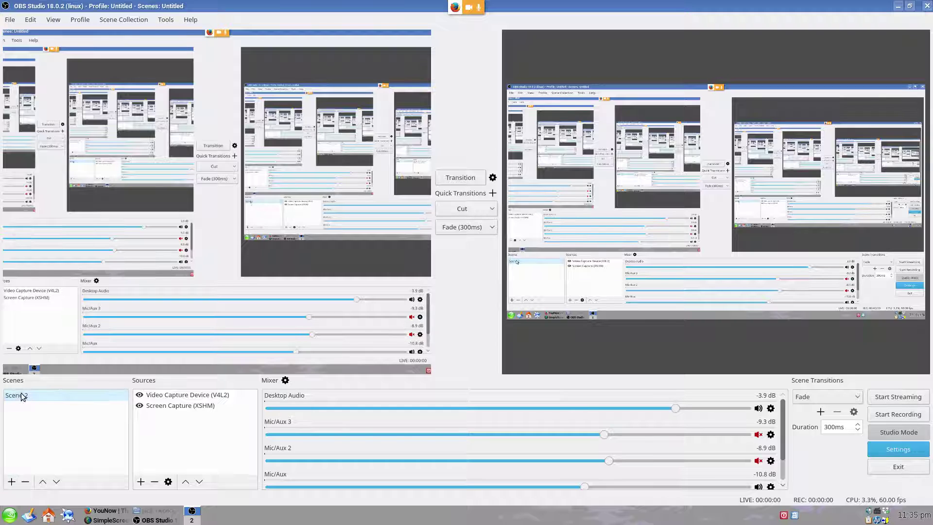
Move the Screen Capture (XSHM) source above Video Capture Device (V4L2) and back below it.
{"action": "left_click", "coordinate": [167, 406]}
{"action": "key", "text": "Up"}
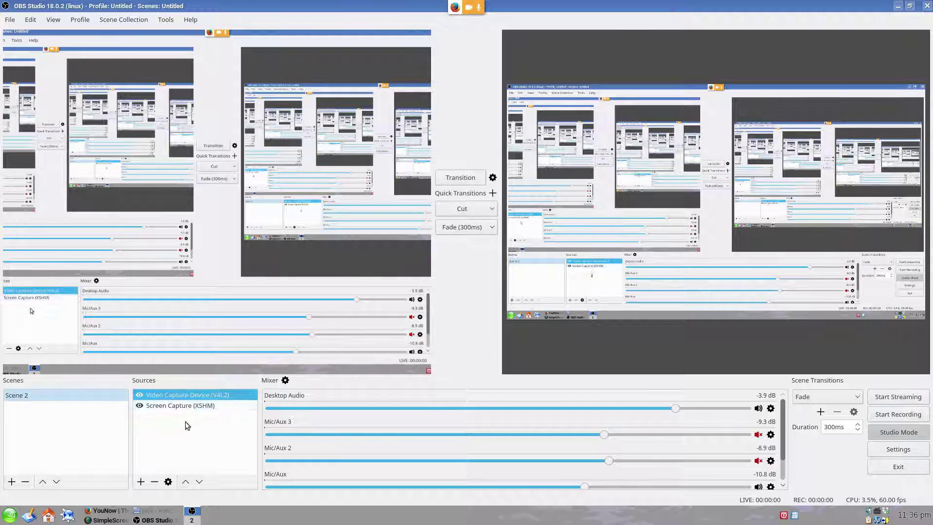
{"action": "left_click", "coordinate": [171, 408]}
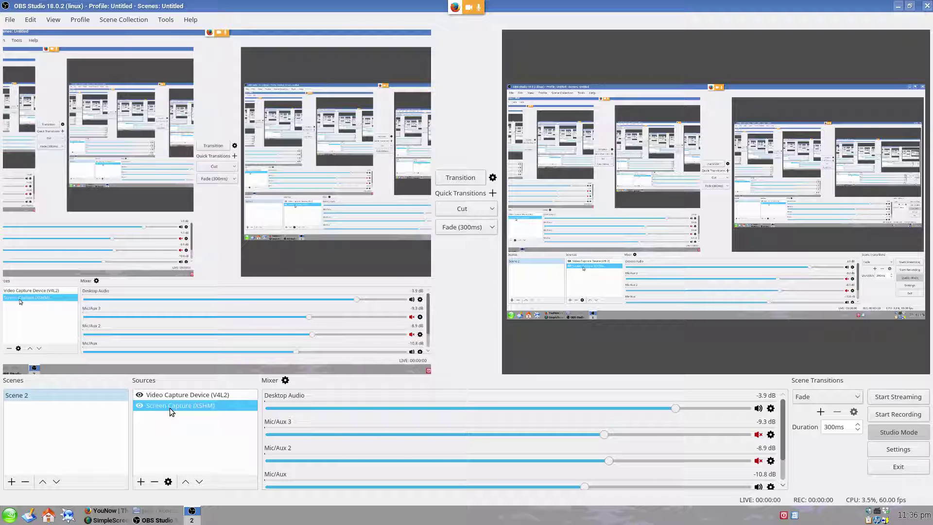
{"action": "key", "text": "Up"}
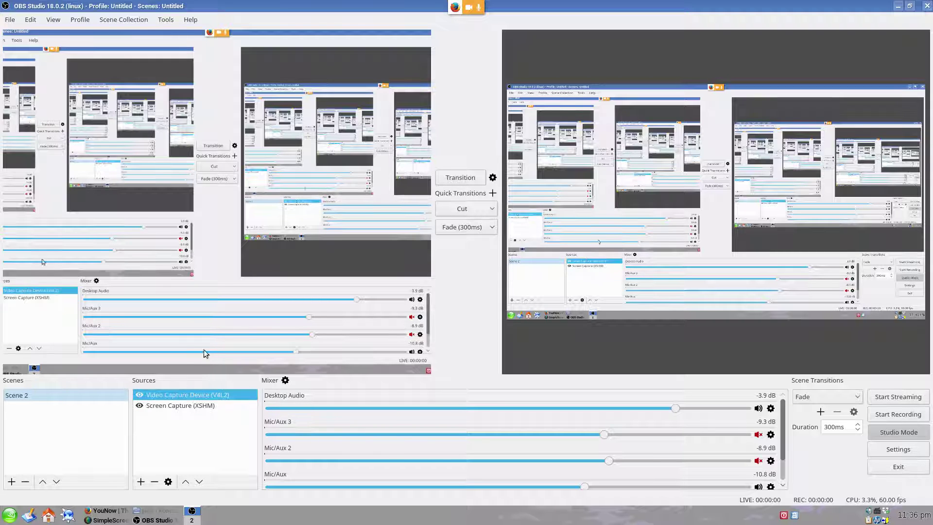
{"action": "left_click", "coordinate": [182, 408]}
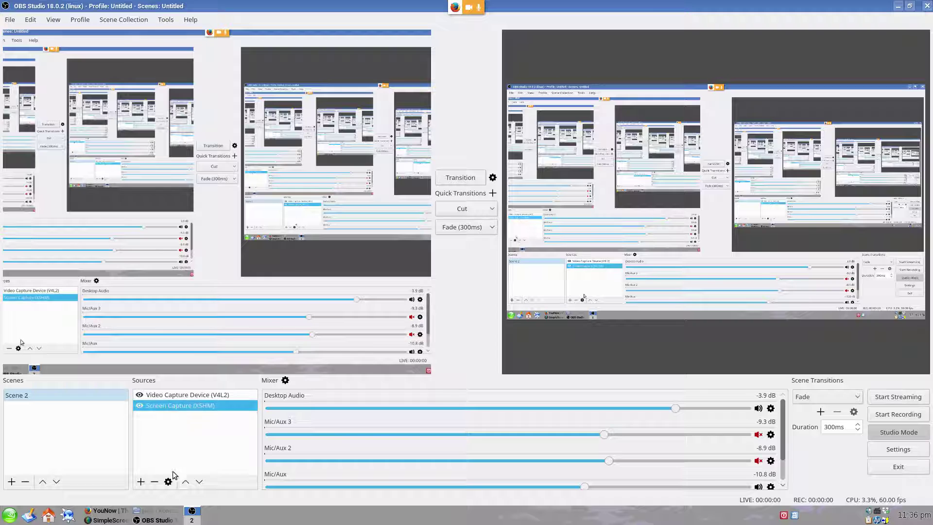
{"action": "left_click", "coordinate": [186, 482]}
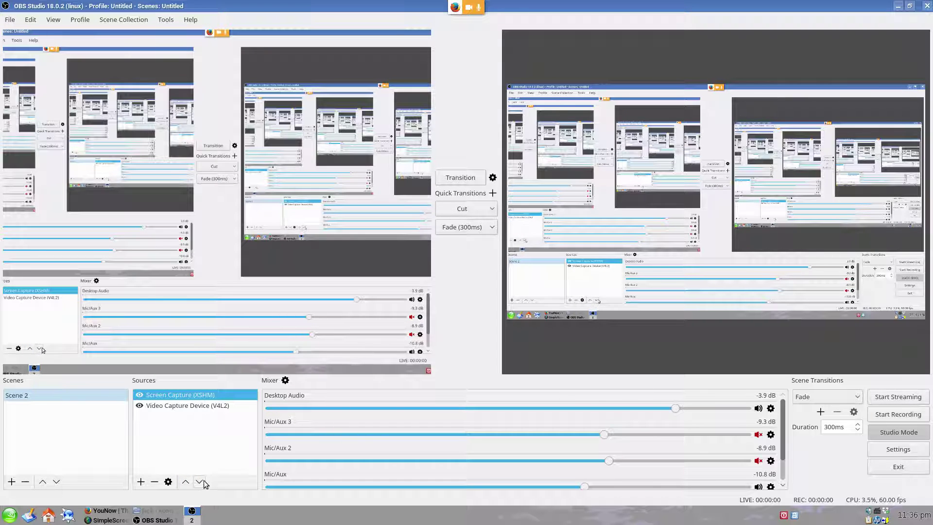
{"action": "left_click", "coordinate": [200, 482]}
{"action": "left_click", "coordinate": [177, 395]}
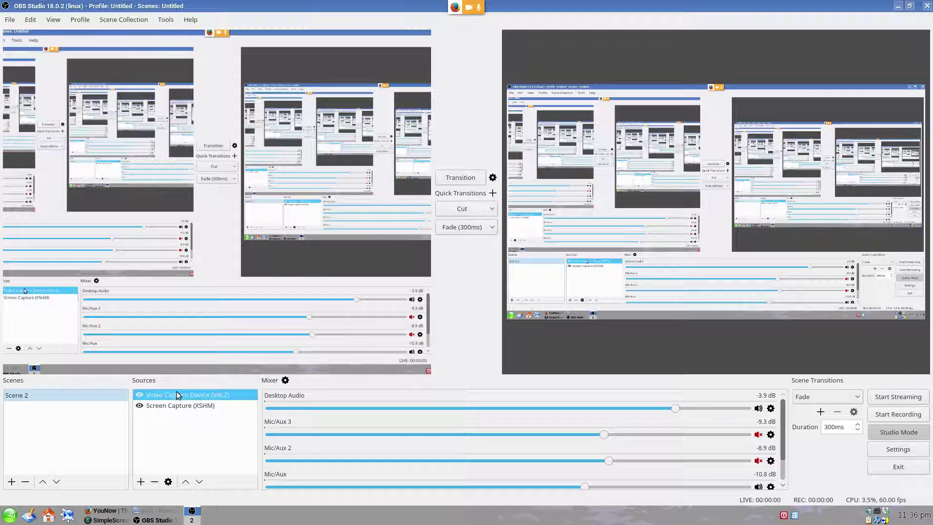
Move the Screen Capture (XSHM) source toward the right side of the preview canvas in Scene 2.
{"action": "left_click", "coordinate": [313, 141]}
{"action": "left_click_drag", "start_coordinate": [198, 63], "coordinate": [549, 81]}
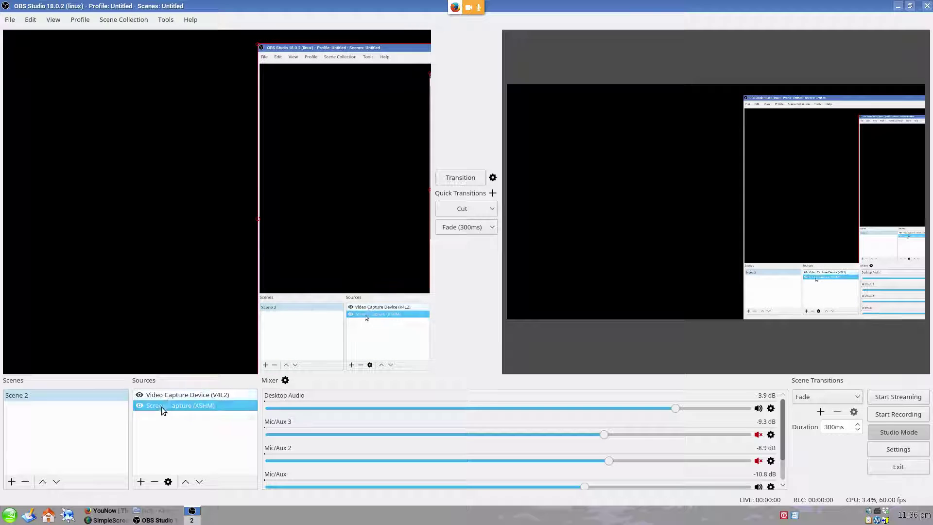
Review the properties of the Video Capture Device (V4L2) source and accept them as they are.
{"action": "left_click", "coordinate": [166, 396]}
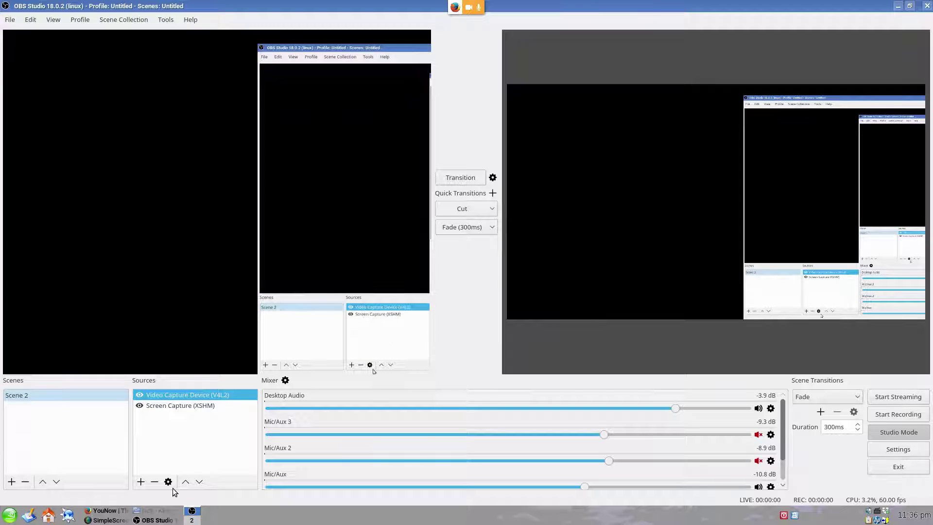
{"action": "right_click", "coordinate": [187, 396]}
{"action": "left_click", "coordinate": [205, 390]}
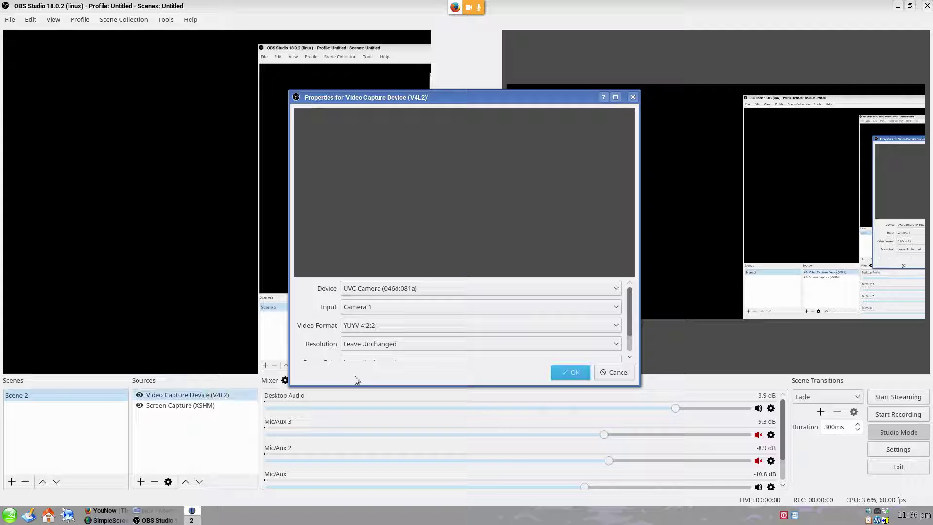
{"action": "left_click", "coordinate": [571, 372]}
Move the Screen Capture (XSHM) source toward the canvas's upper-left corner, and remove both capture sources from Scene 2.
{"action": "left_click_drag", "start_coordinate": [325, 48], "coordinate": [38, 37]}
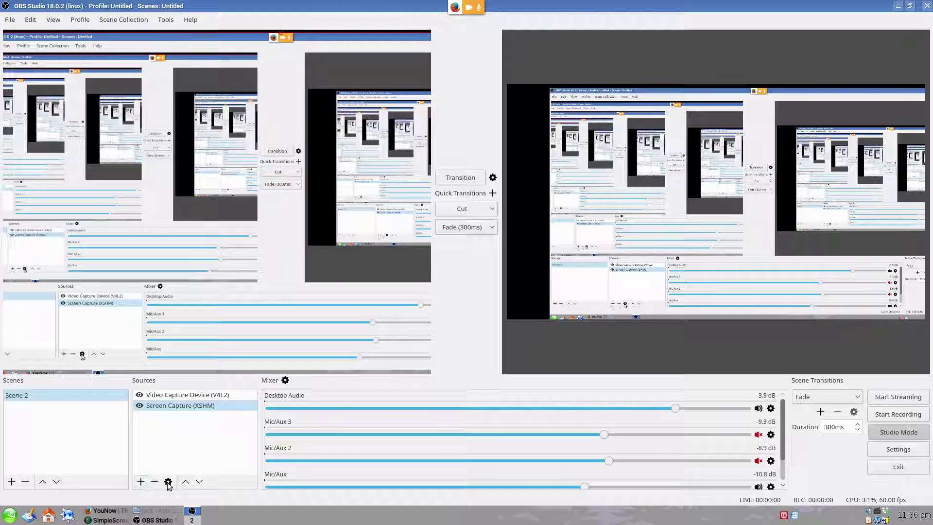
{"action": "left_click", "coordinate": [155, 396]}
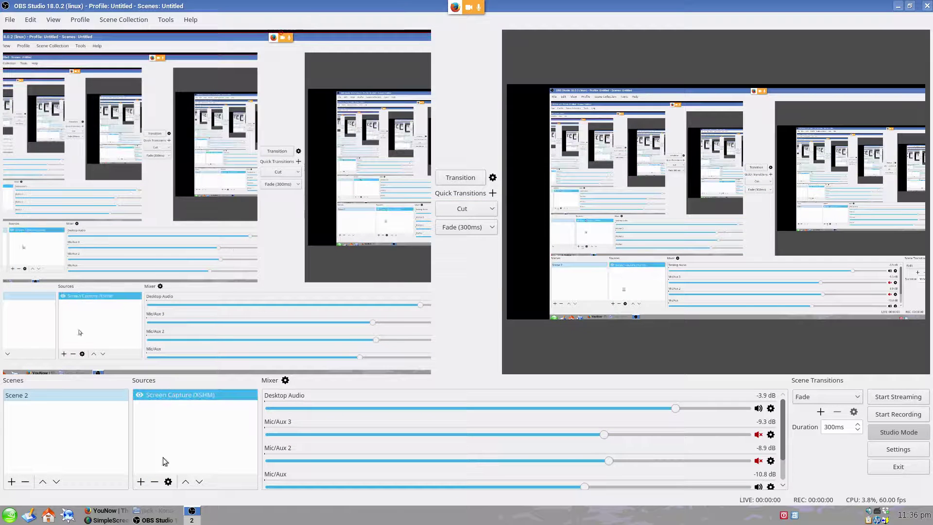
{"action": "left_click", "coordinate": [155, 482]}
{"action": "left_click", "coordinate": [507, 262]}
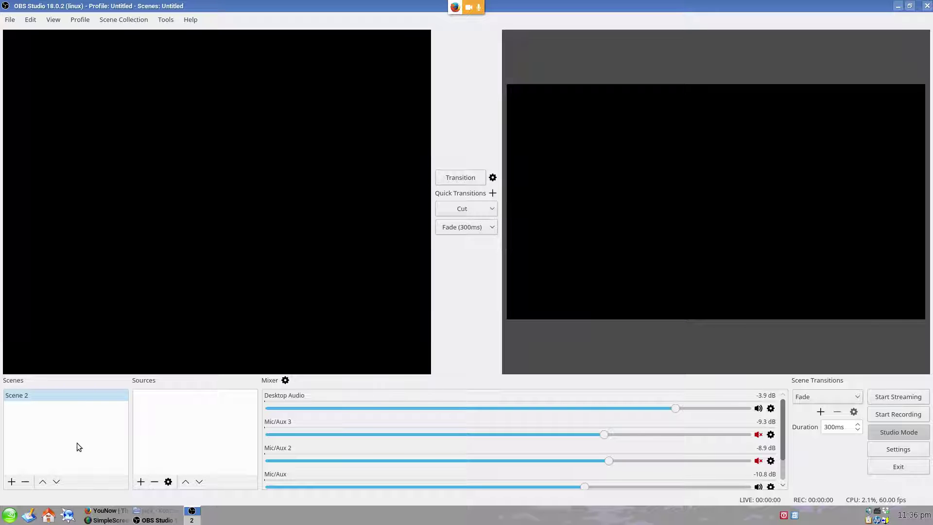
Add a new Video Capture Device (V4L2) source to Scene 2 using the UVC Camera (046d:081a) device.
{"action": "left_click", "coordinate": [141, 482]}
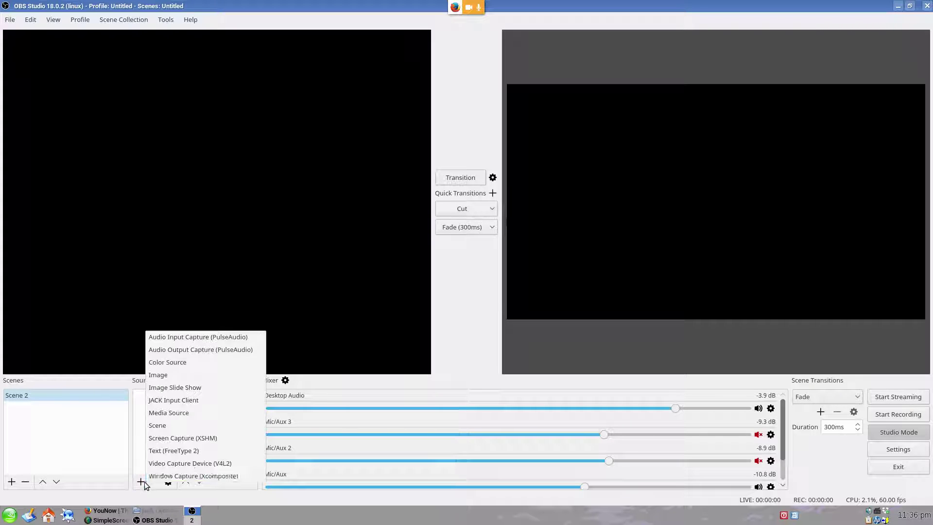
{"action": "left_click", "coordinate": [213, 465]}
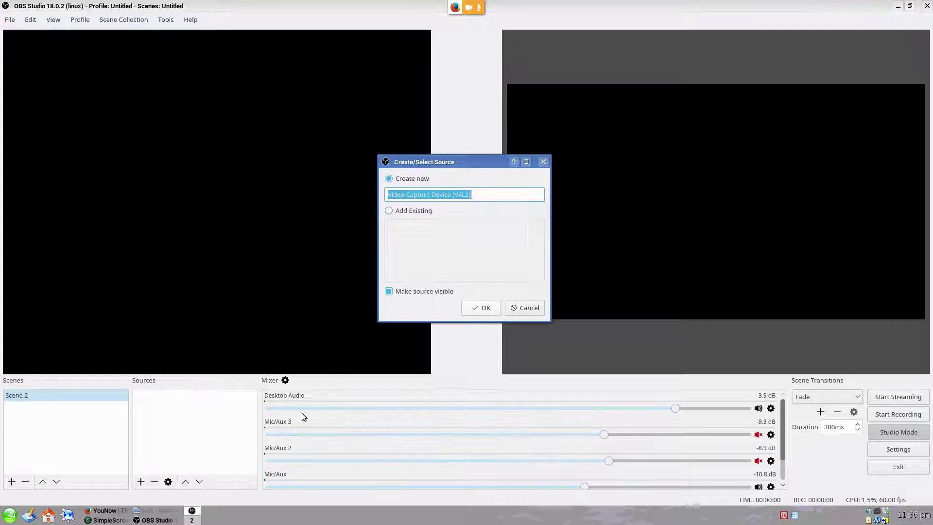
{"action": "left_click", "coordinate": [474, 312]}
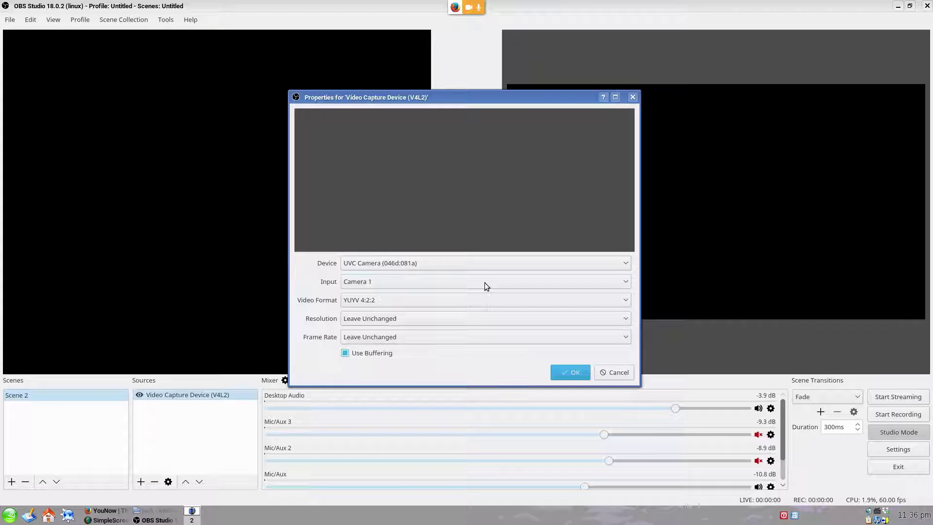
{"action": "left_click", "coordinate": [445, 261]}
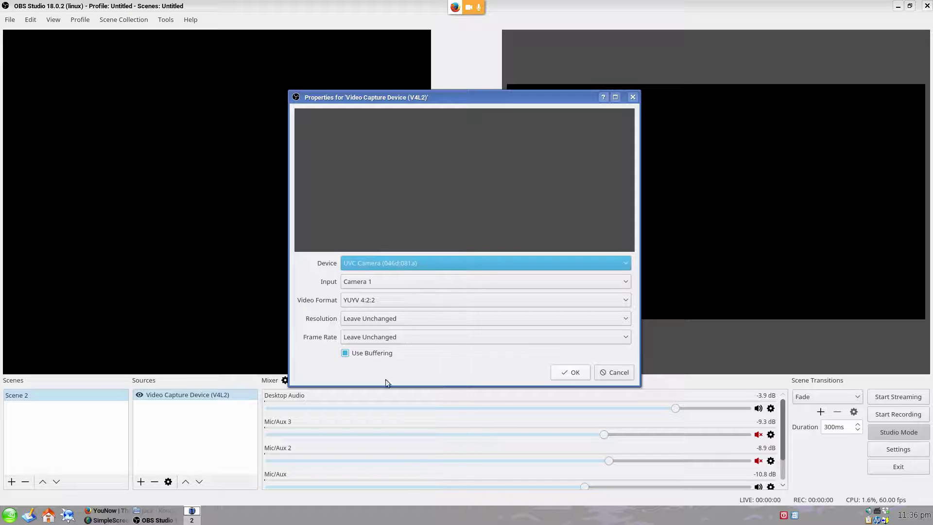
{"action": "left_click", "coordinate": [574, 373]}
Add a new Screen Capture (XSHM) source to Scene 2 with its default name and properties.
{"action": "left_click", "coordinate": [141, 482]}
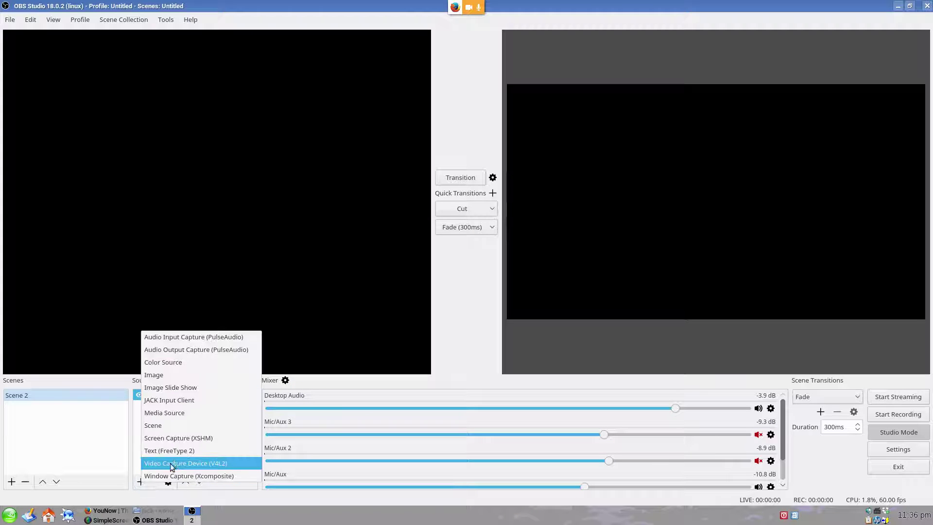
{"action": "left_click", "coordinate": [180, 439]}
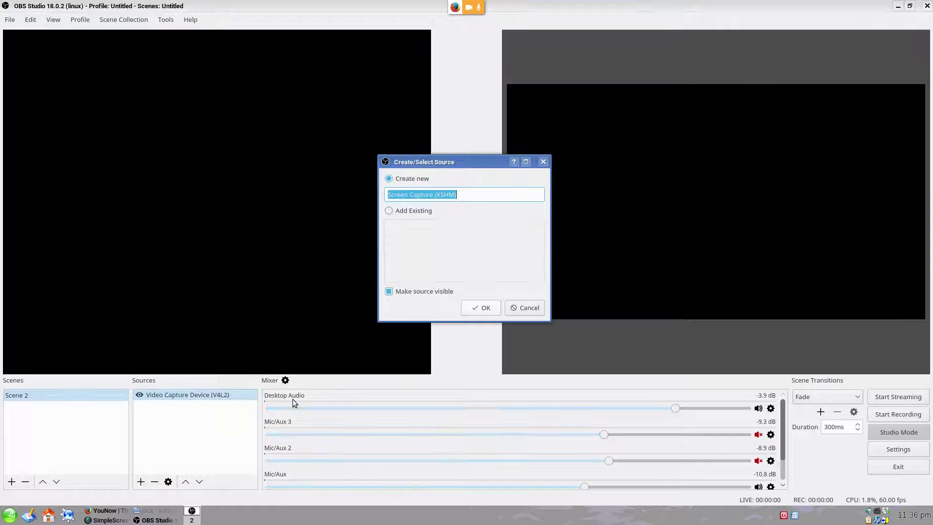
{"action": "left_click", "coordinate": [483, 308]}
{"action": "left_click", "coordinate": [568, 373]}
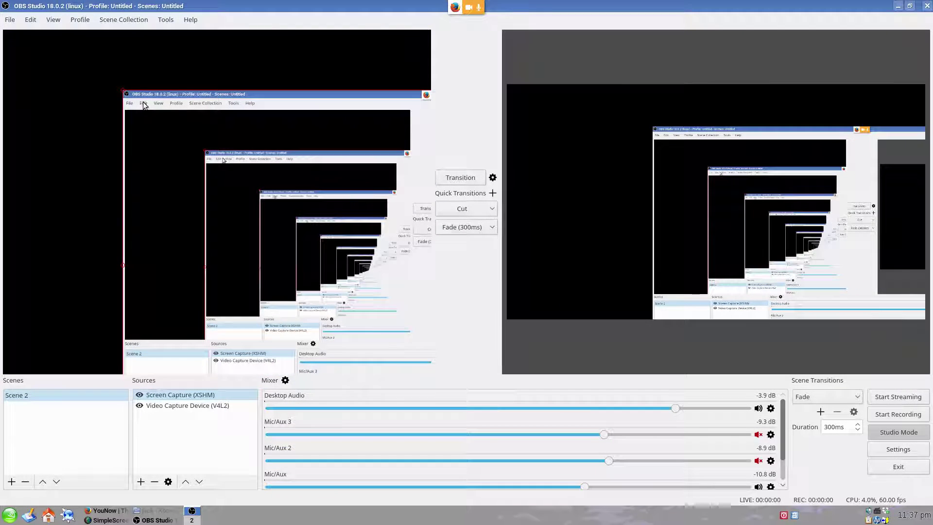
Reposition and enlarge the Screen Capture (XSHM) source to nearly fill the canvas, and select the Video Capture Device (V4L2) source.
{"action": "left_click_drag", "start_coordinate": [123, 91], "coordinate": [360, 250]}
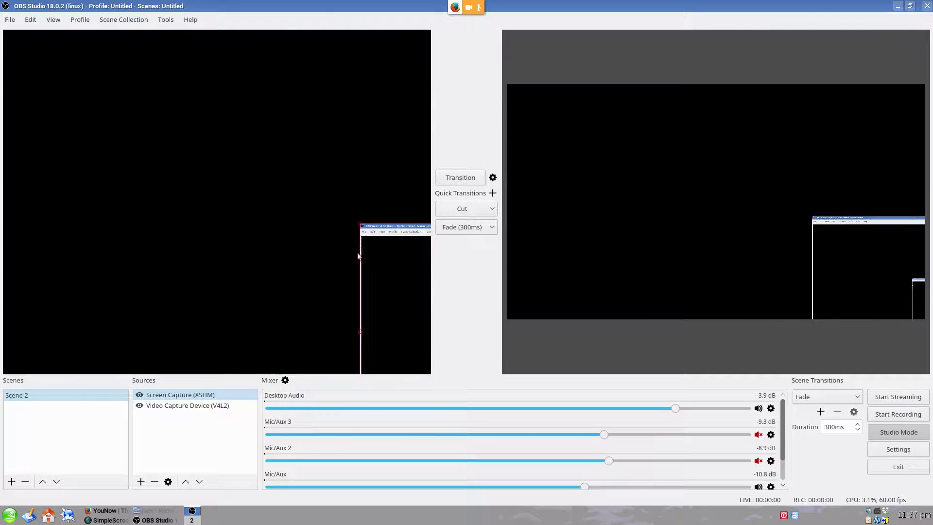
{"action": "left_click", "coordinate": [192, 406]}
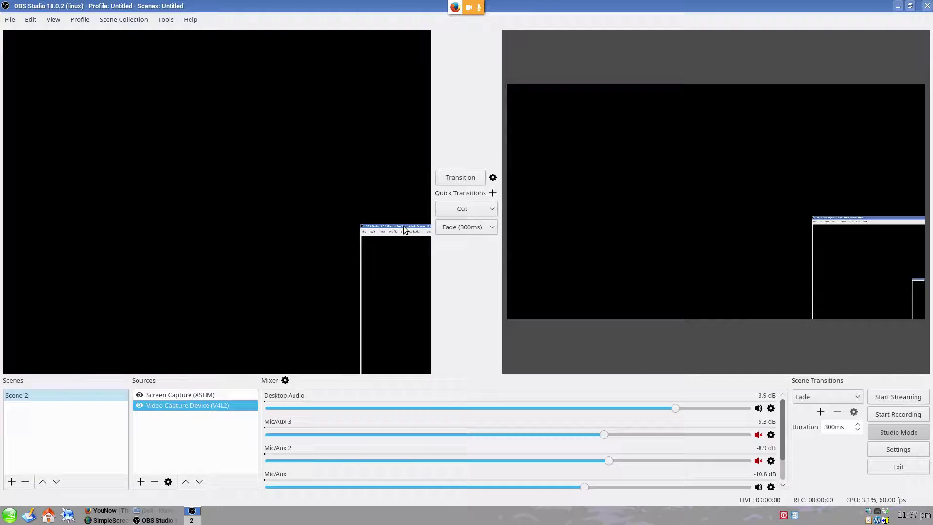
{"action": "left_click_drag", "start_coordinate": [404, 229], "coordinate": [54, 88]}
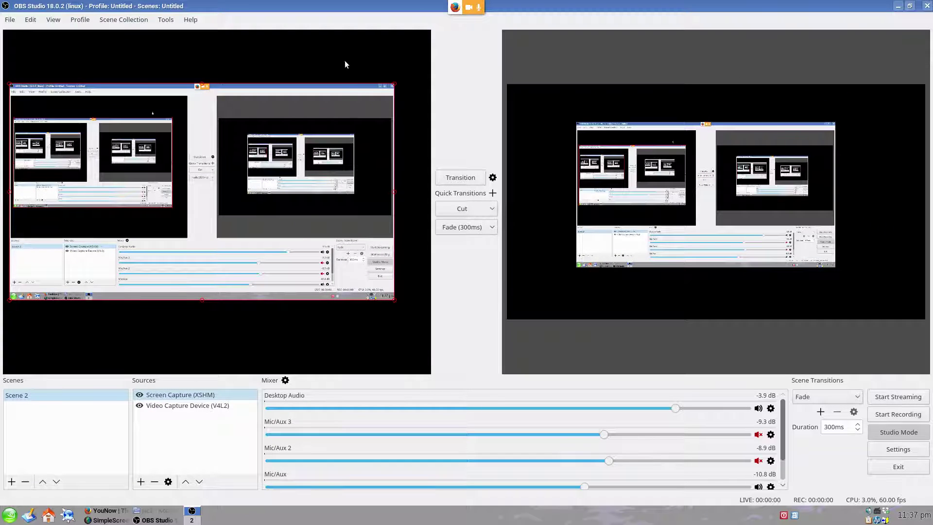
{"action": "left_click_drag", "start_coordinate": [394, 84], "coordinate": [412, 43]}
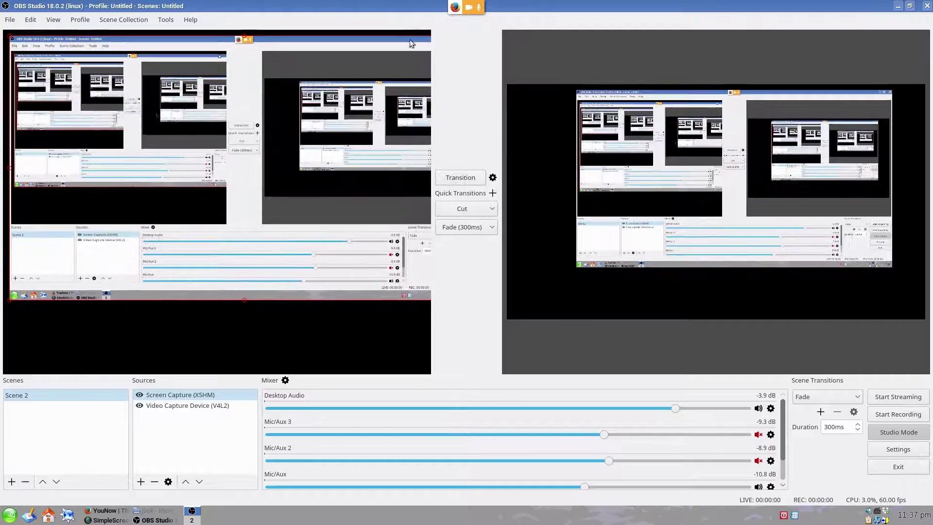
{"action": "left_click_drag", "start_coordinate": [241, 304], "coordinate": [234, 366]}
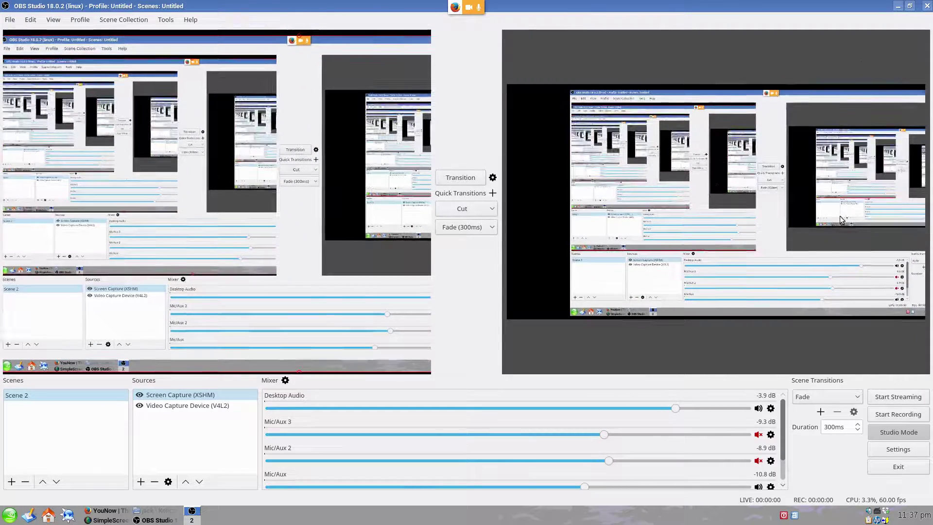
{"action": "left_click_drag", "start_coordinate": [316, 199], "coordinate": [241, 196]}
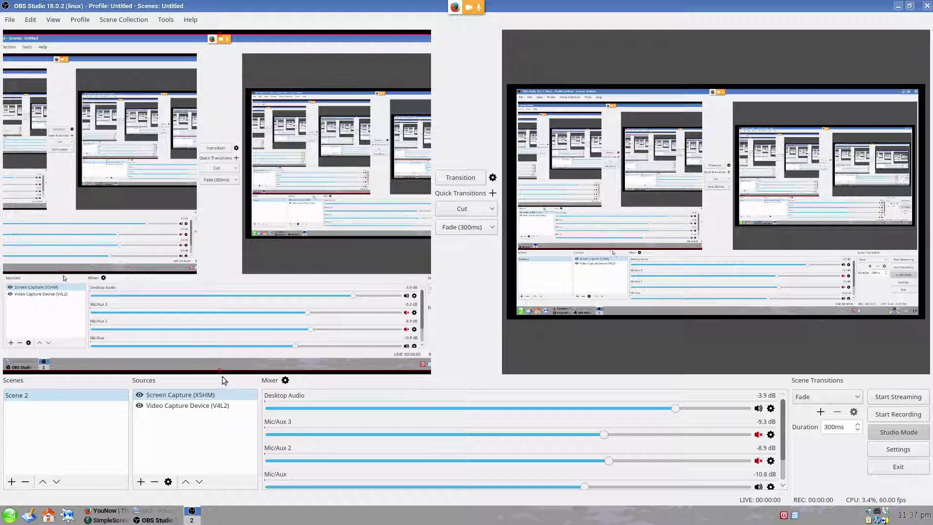
{"action": "left_click", "coordinate": [195, 405]}
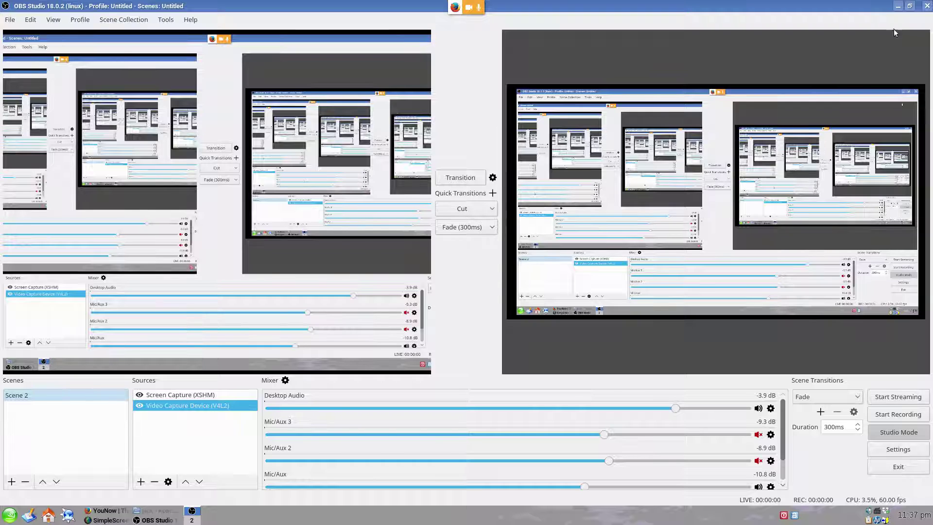
On the YouNow page in Firefox, tag the broadcast #younow and prepare it with "Prepare" as its description.
{"action": "left_click", "coordinate": [911, 7]}
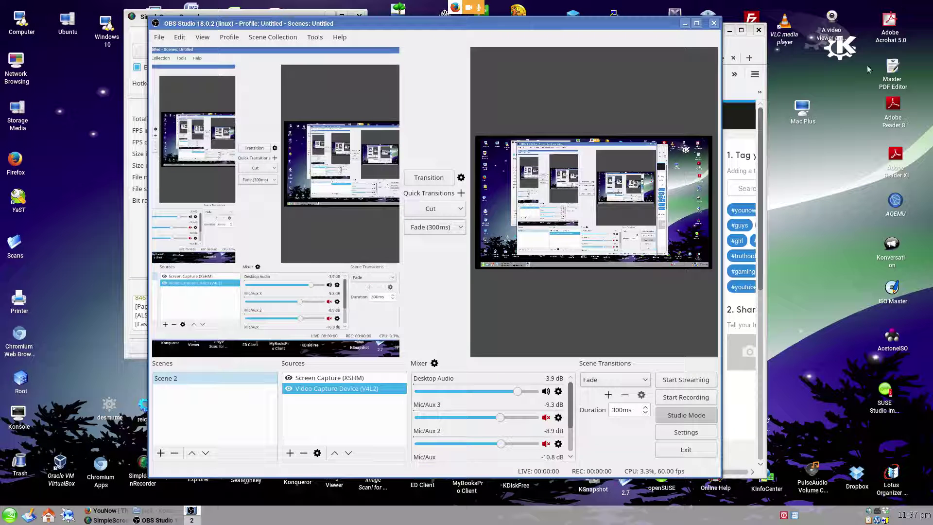
{"action": "left_click", "coordinate": [759, 146]}
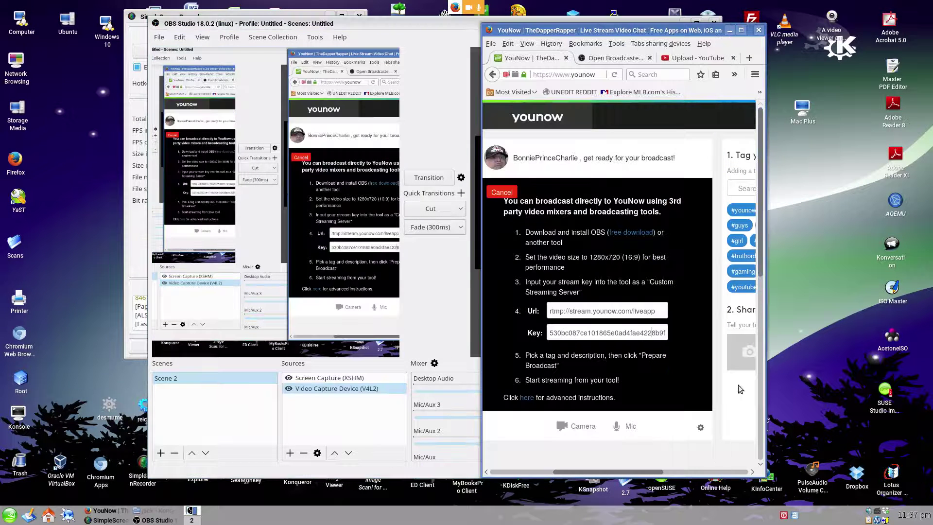
{"action": "left_click_drag", "start_coordinate": [615, 475], "coordinate": [689, 463]}
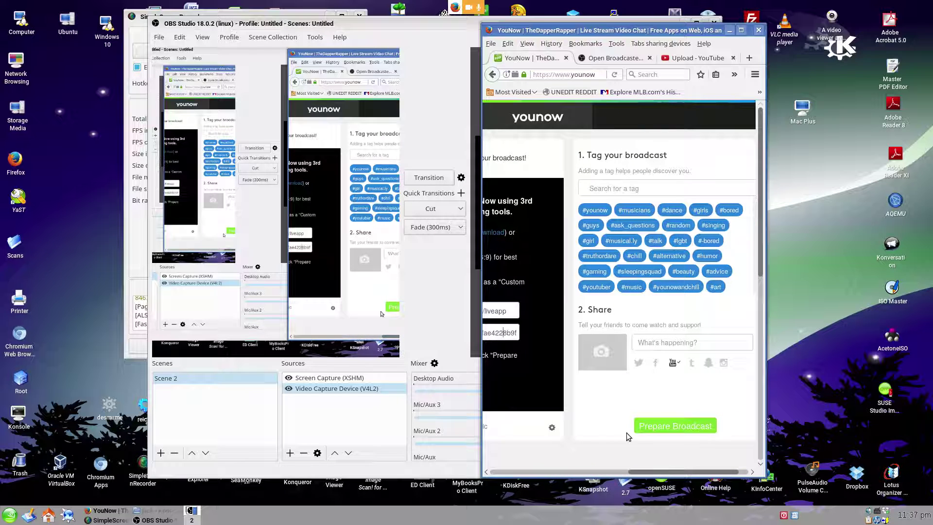
{"action": "left_click", "coordinate": [595, 210]}
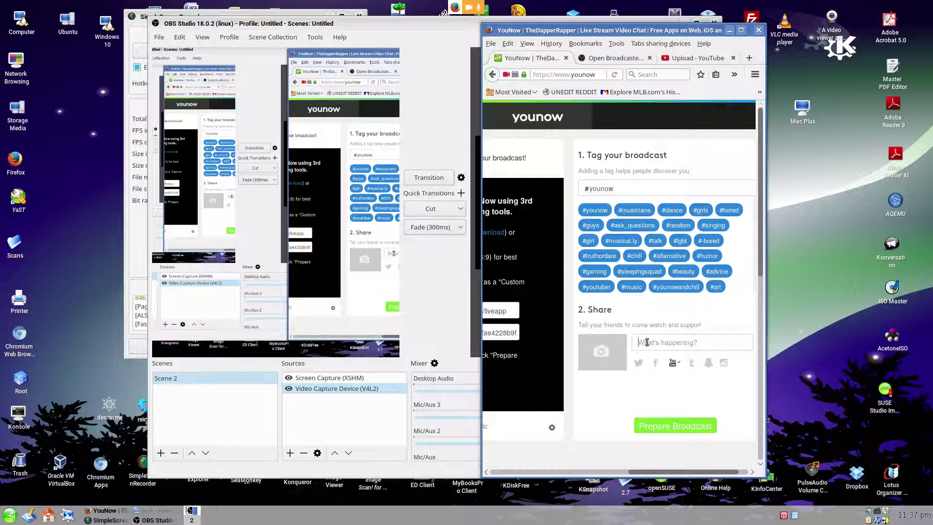
{"action": "type", "text": "Prepare"}
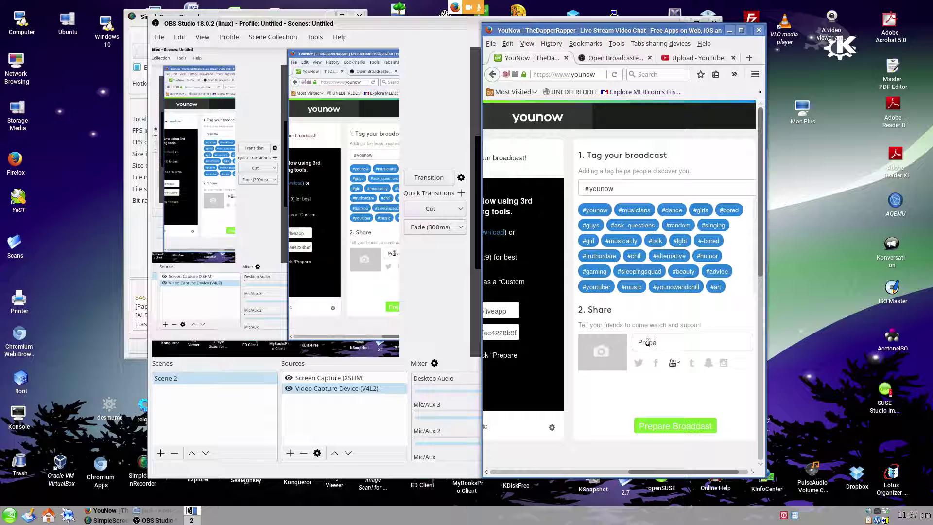
{"action": "left_click", "coordinate": [666, 426]}
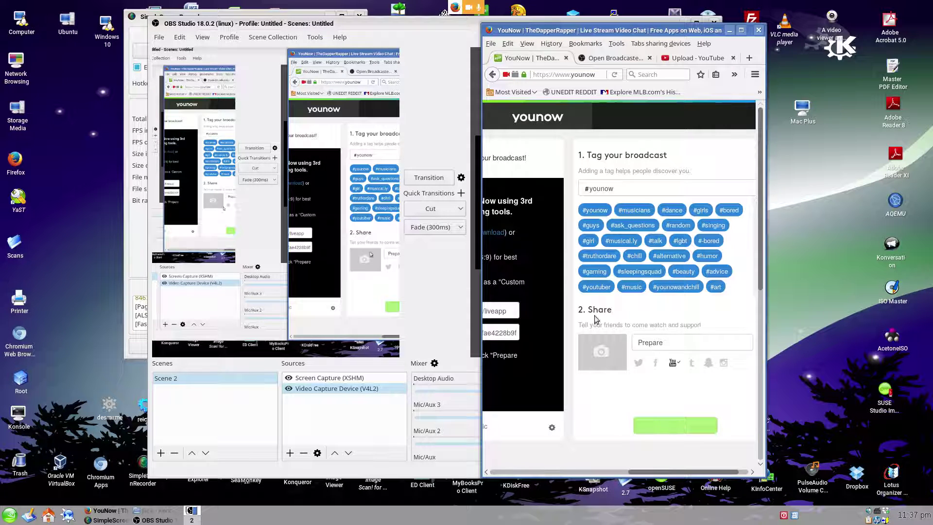
Start streaming from OBS Studio, and open the live broadcast in a new tab from the YouNow page in Firefox.
{"action": "left_click", "coordinate": [401, 27]}
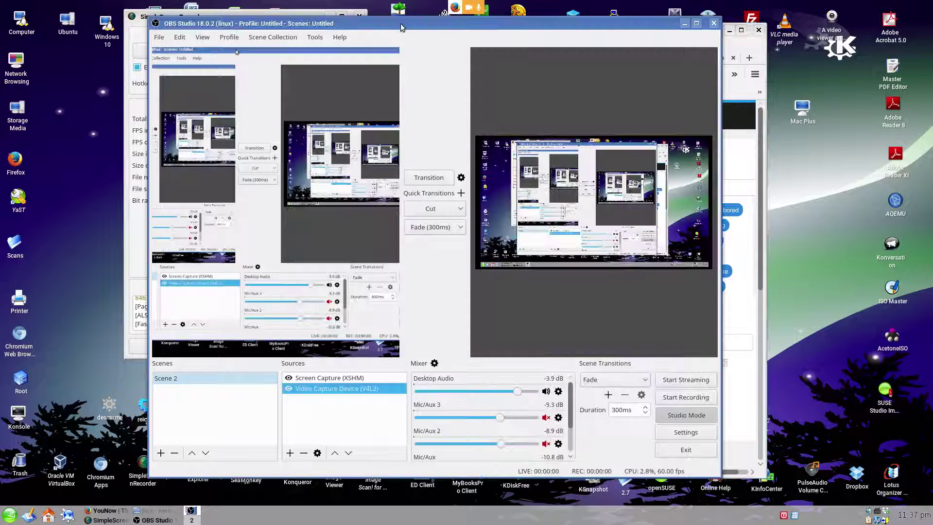
{"action": "left_click", "coordinate": [685, 381]}
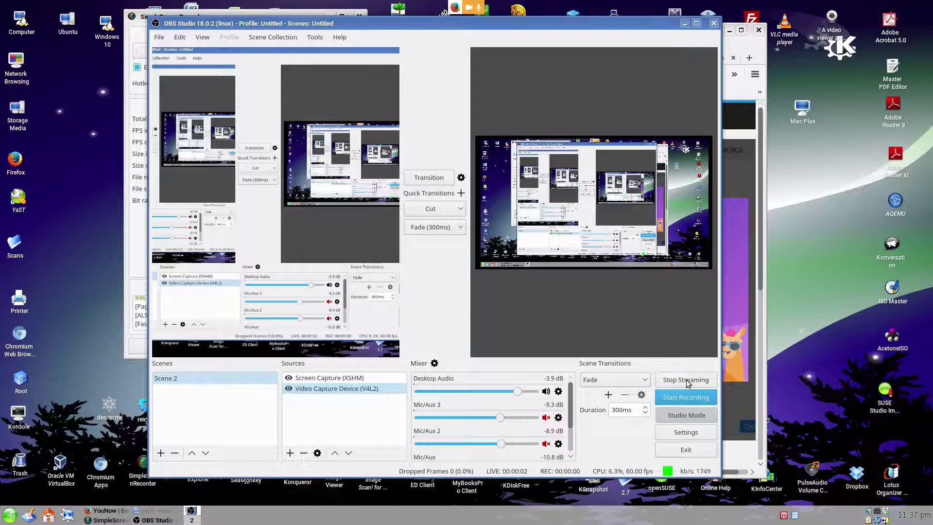
{"action": "left_click", "coordinate": [758, 257]}
{"action": "left_click", "coordinate": [671, 312]}
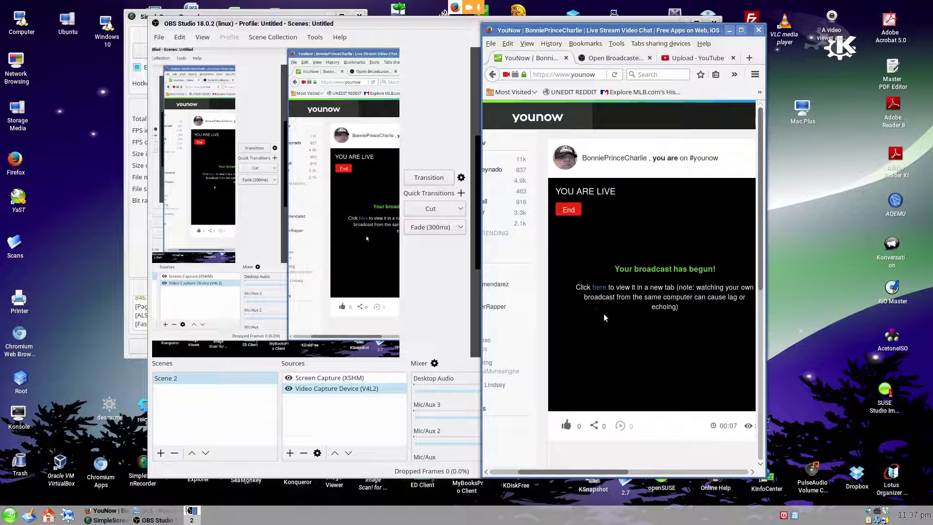
{"action": "left_click", "coordinate": [599, 292]}
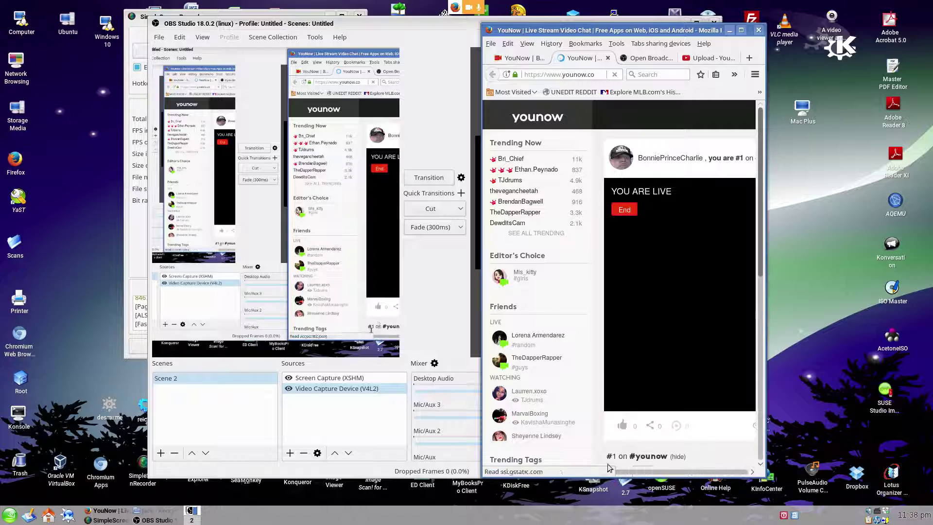
{"action": "left_click_drag", "start_coordinate": [648, 468], "coordinate": [673, 469]}
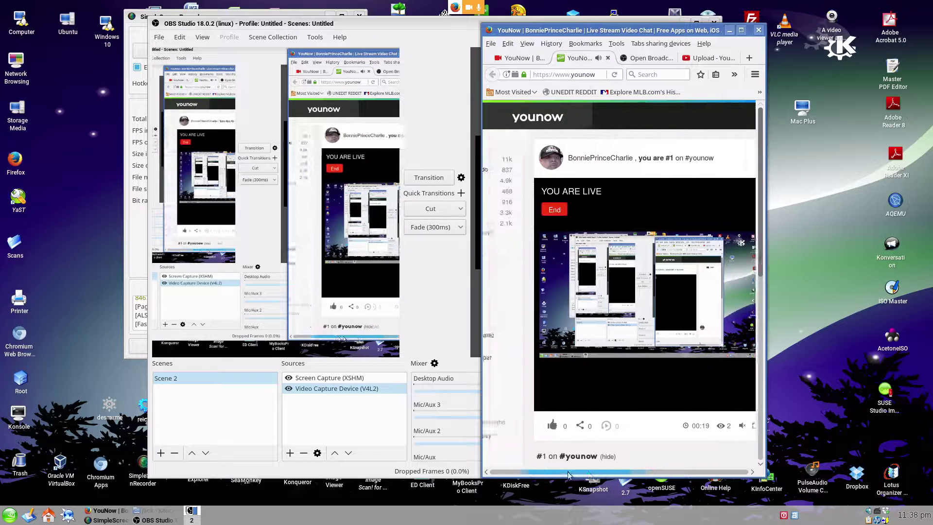
End the live broadcast on YouNow and return to OBS Studio.
{"action": "left_click", "coordinate": [563, 209]}
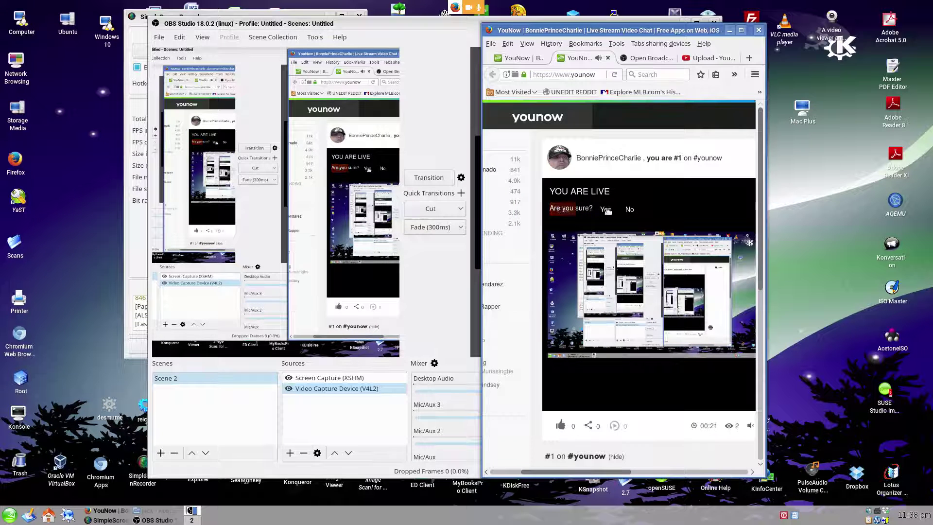
{"action": "left_click", "coordinate": [317, 37]}
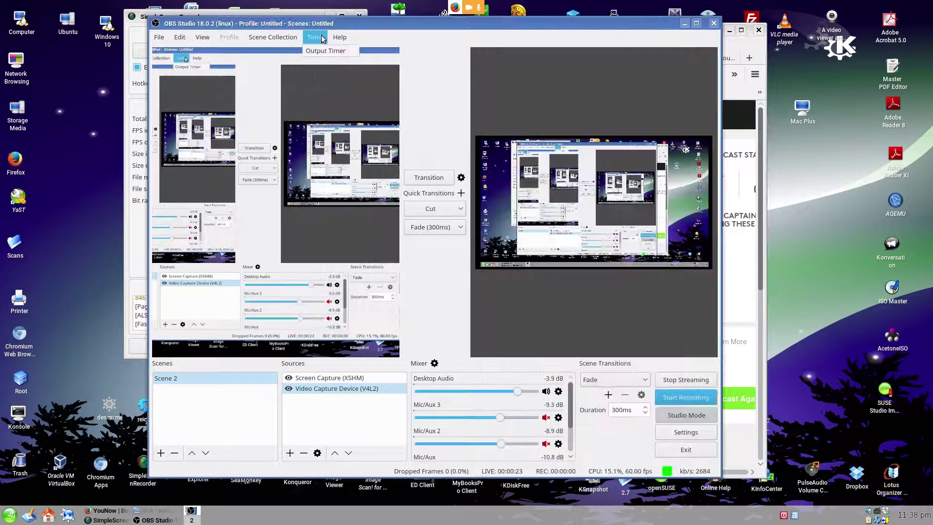
Stop the stream and close OBS Studio.
{"action": "left_click", "coordinate": [679, 381]}
{"action": "left_click", "coordinate": [680, 380]}
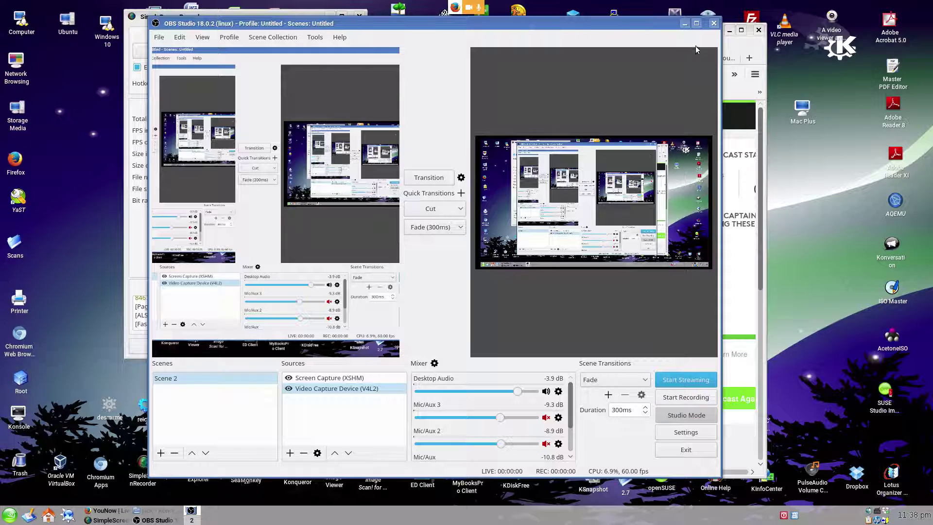
{"action": "left_click", "coordinate": [715, 23]}
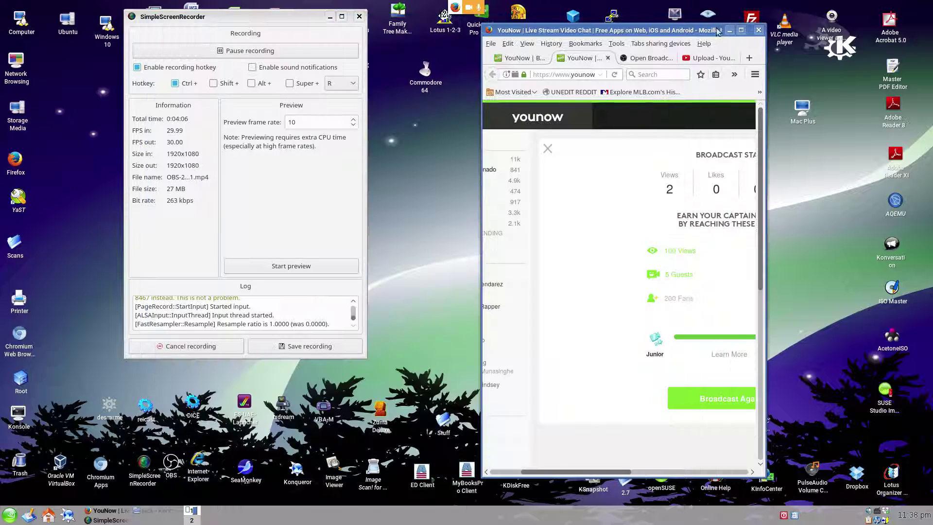